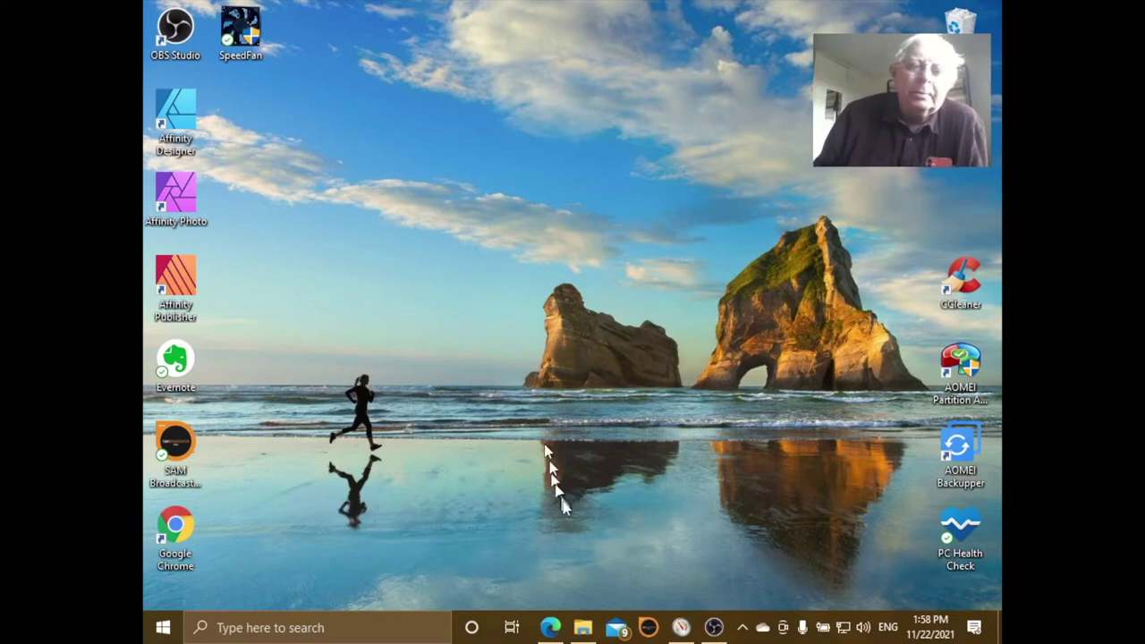
- Open iCloud Drive in File Explorer and expand its folder tree to view the files' sync status
click(586, 632)
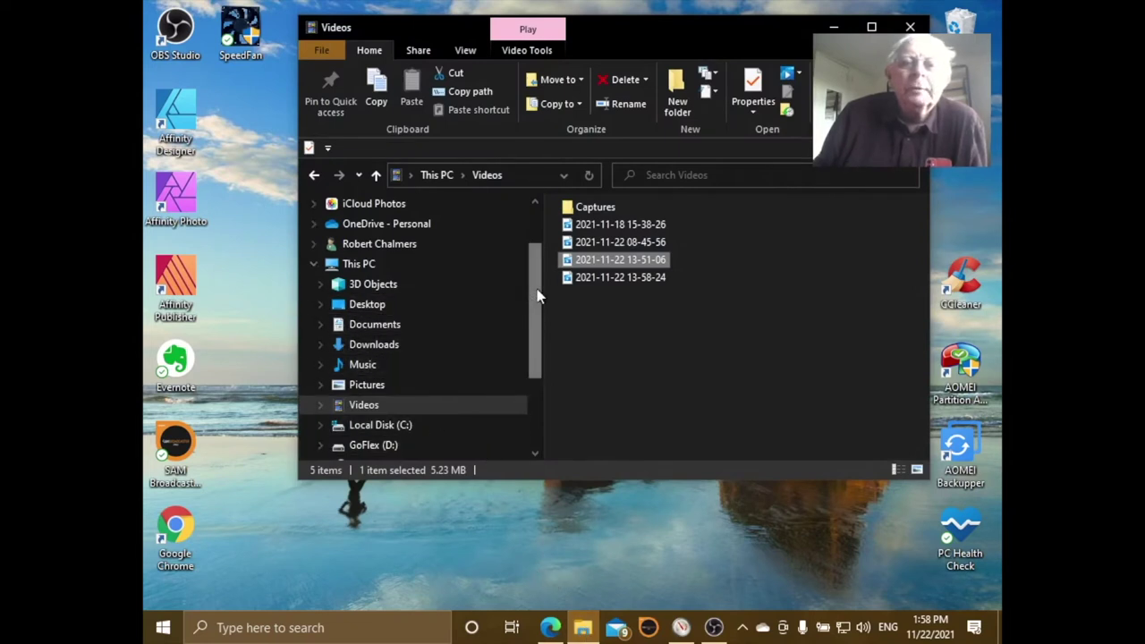
drag(537, 294, 533, 248)
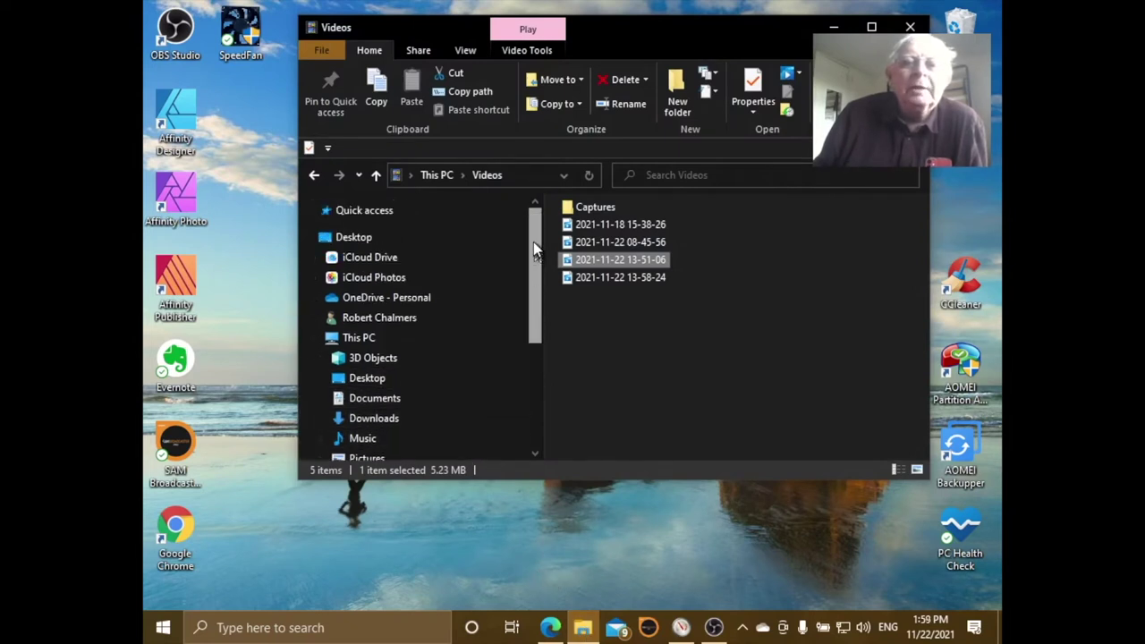
click(327, 262)
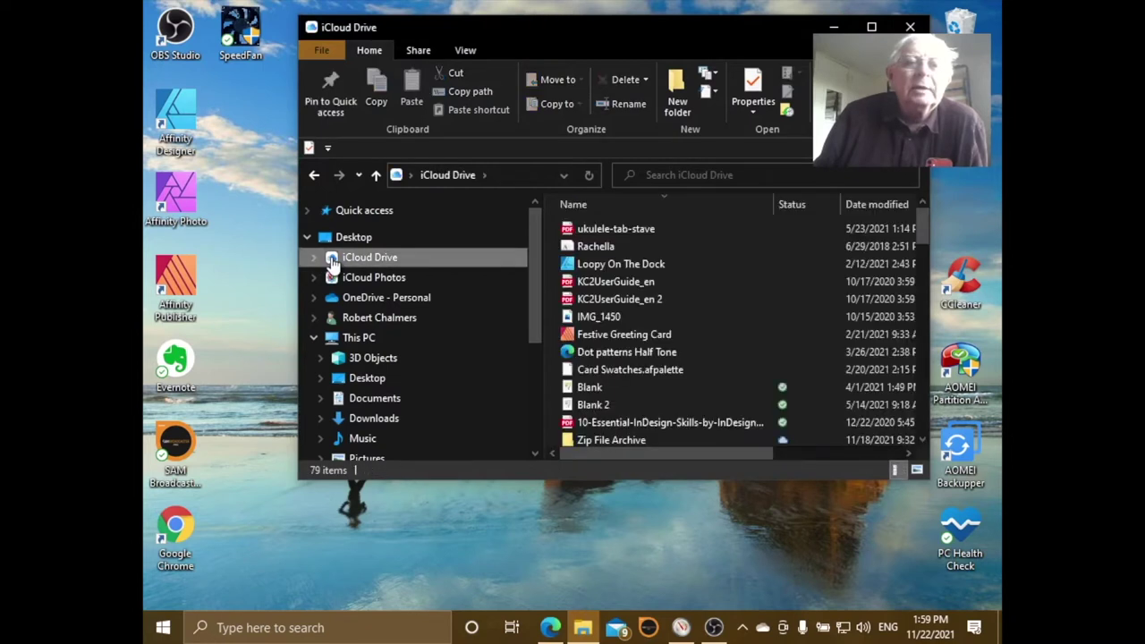
click(312, 257)
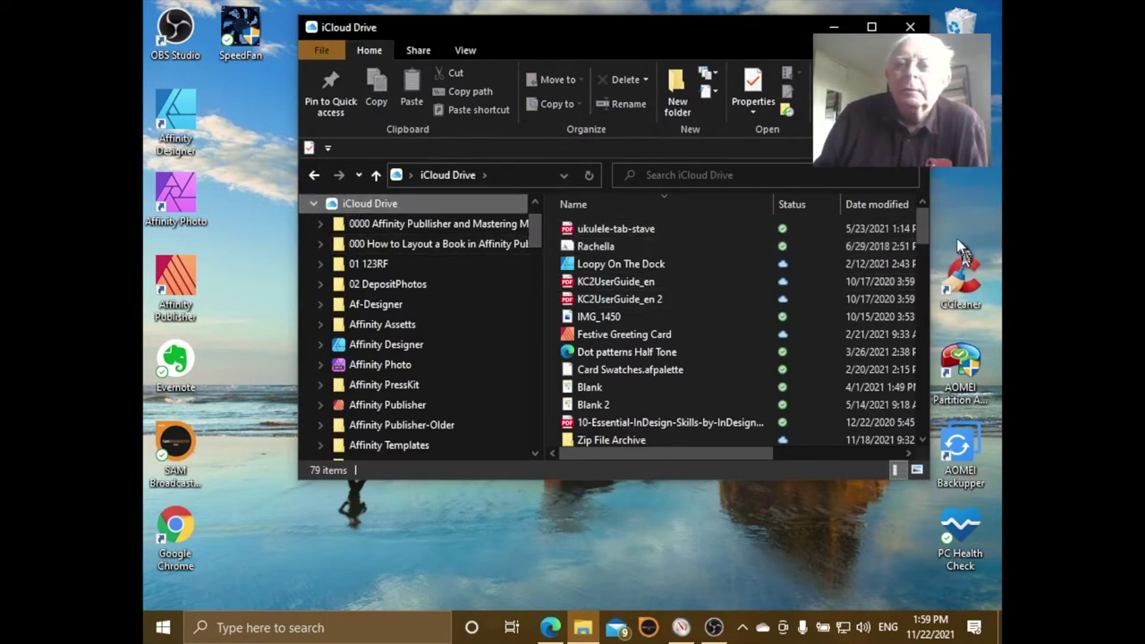
mouse_move(925, 232)
mouse_down()
mouse_move(908, 383)
mouse_move(913, 226)
mouse_up()
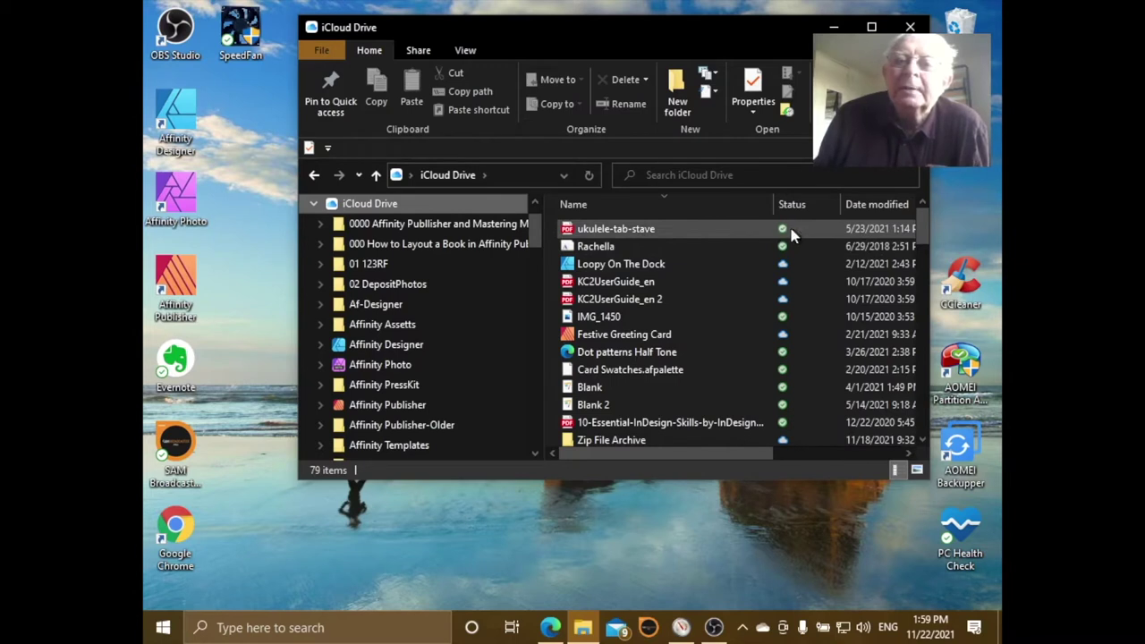
mouse_move(791, 233)
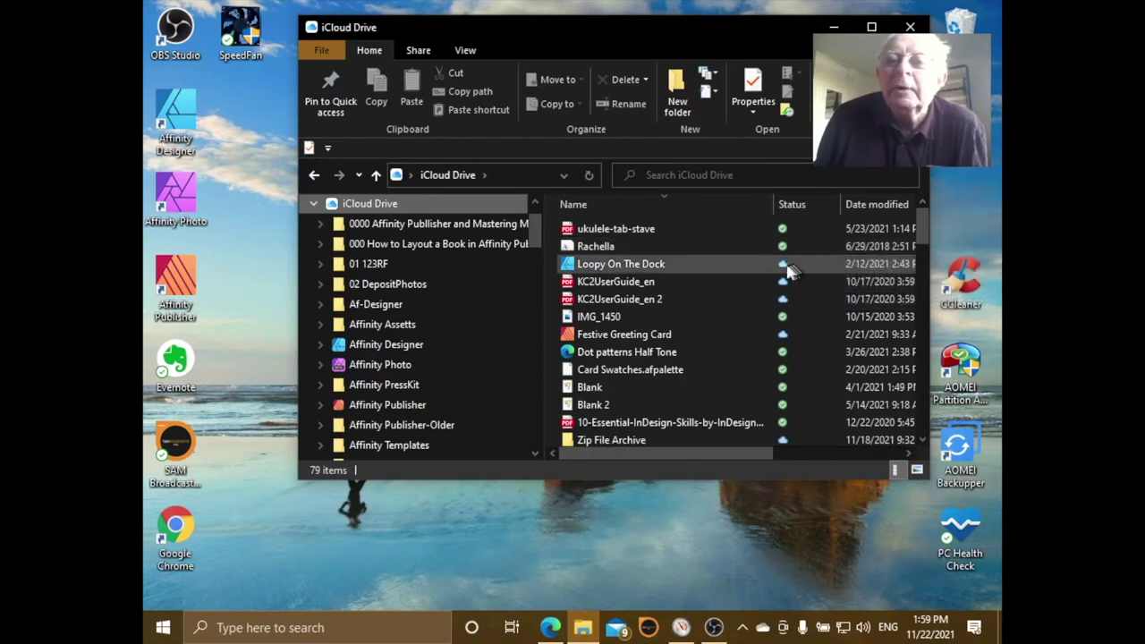
mouse_move(783, 271)
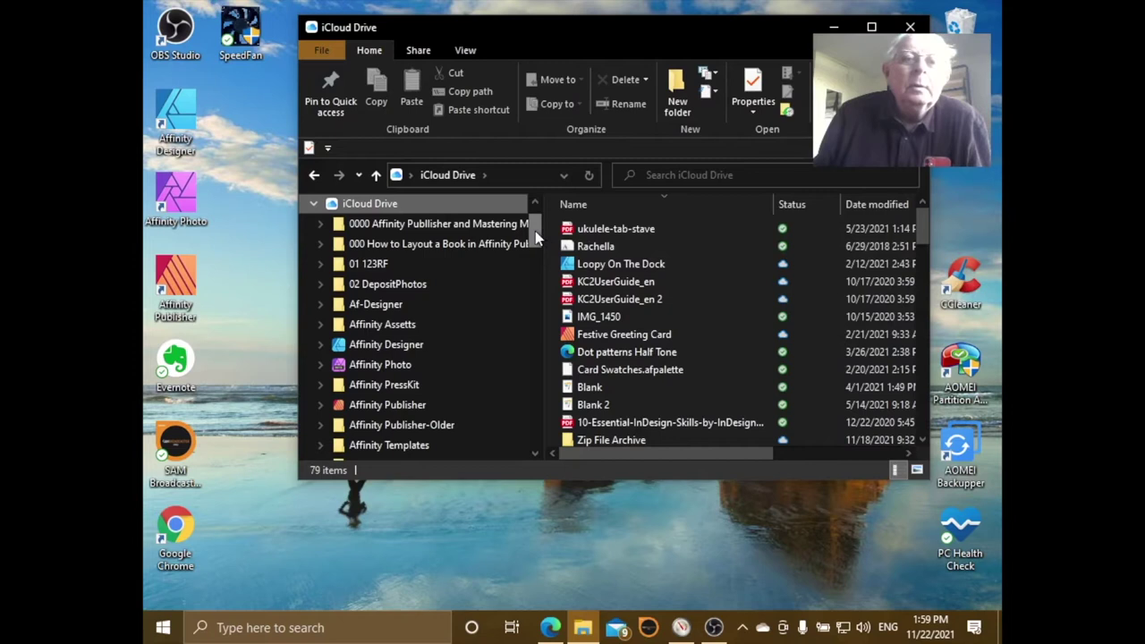
mouse_move(535, 231)
mouse_down()
mouse_move(552, 360)
mouse_move(532, 400)
mouse_move(543, 320)
mouse_move(530, 229)
mouse_up()
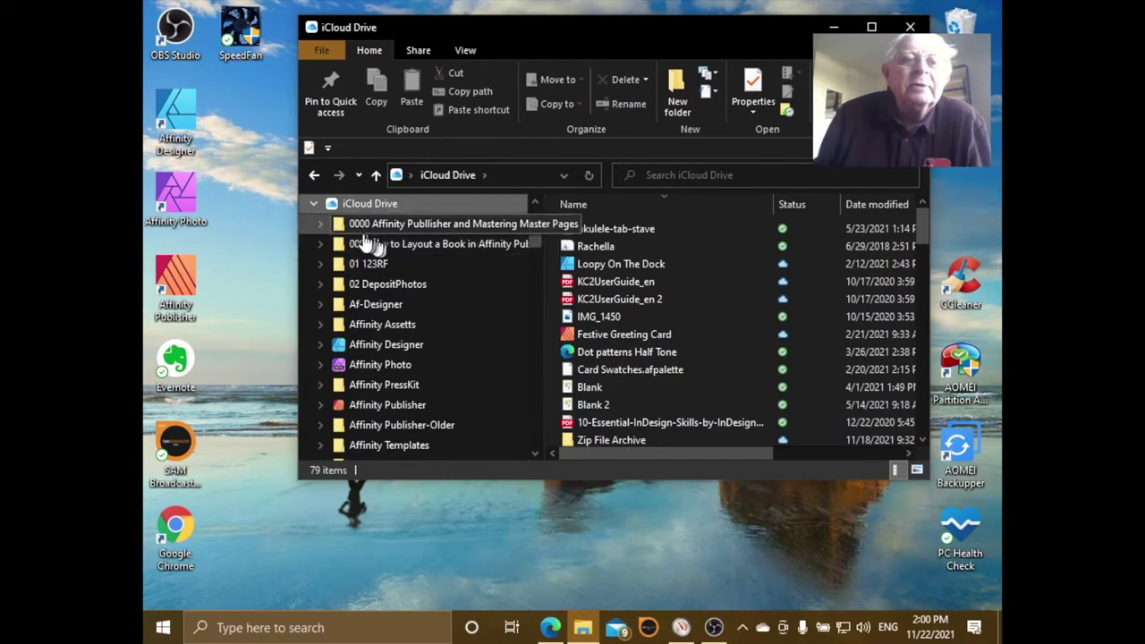
- Set the 02 DepositPhotos folder to the Details layout and return to the main iCloud Drive folder
click(402, 285)
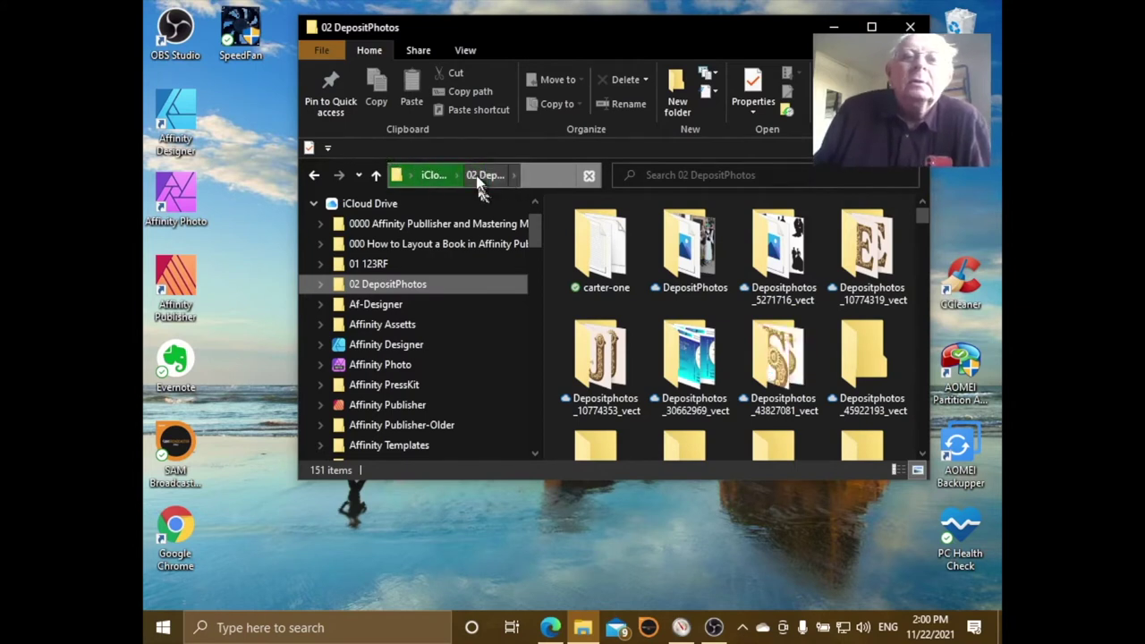
click(464, 52)
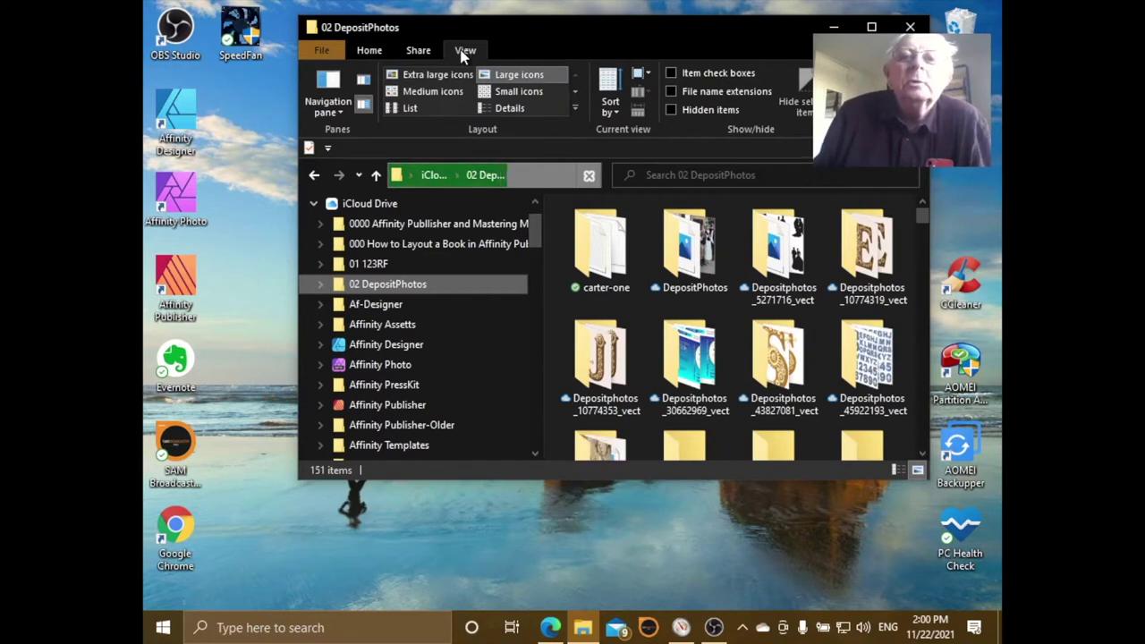
click(507, 111)
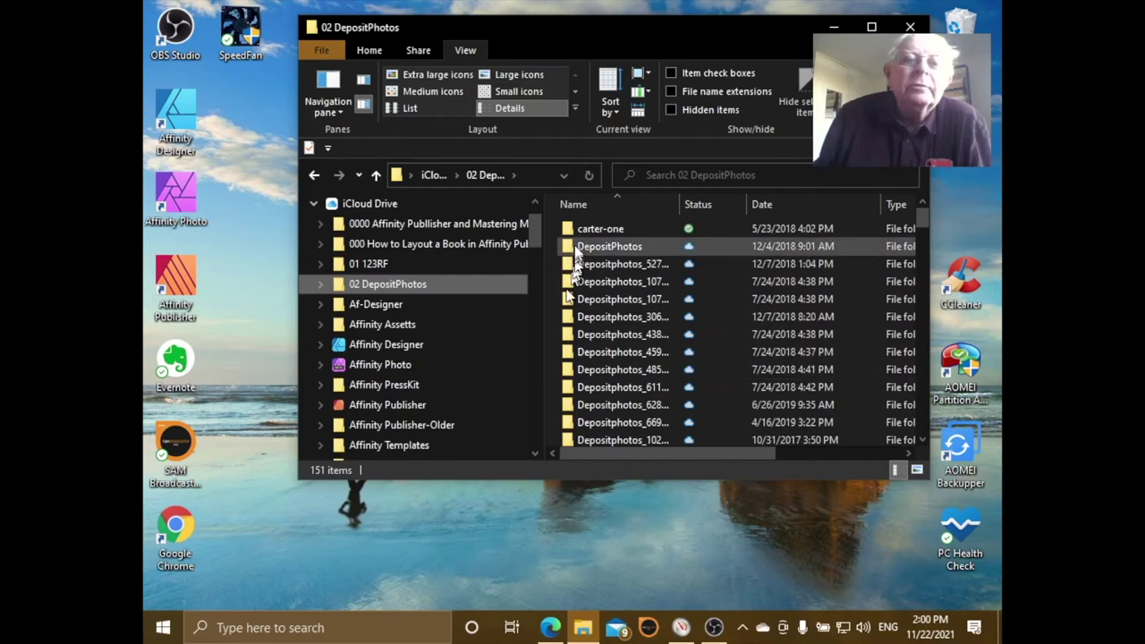
mouse_move(534, 225)
mouse_down()
mouse_move(529, 266)
mouse_move(532, 214)
mouse_up()
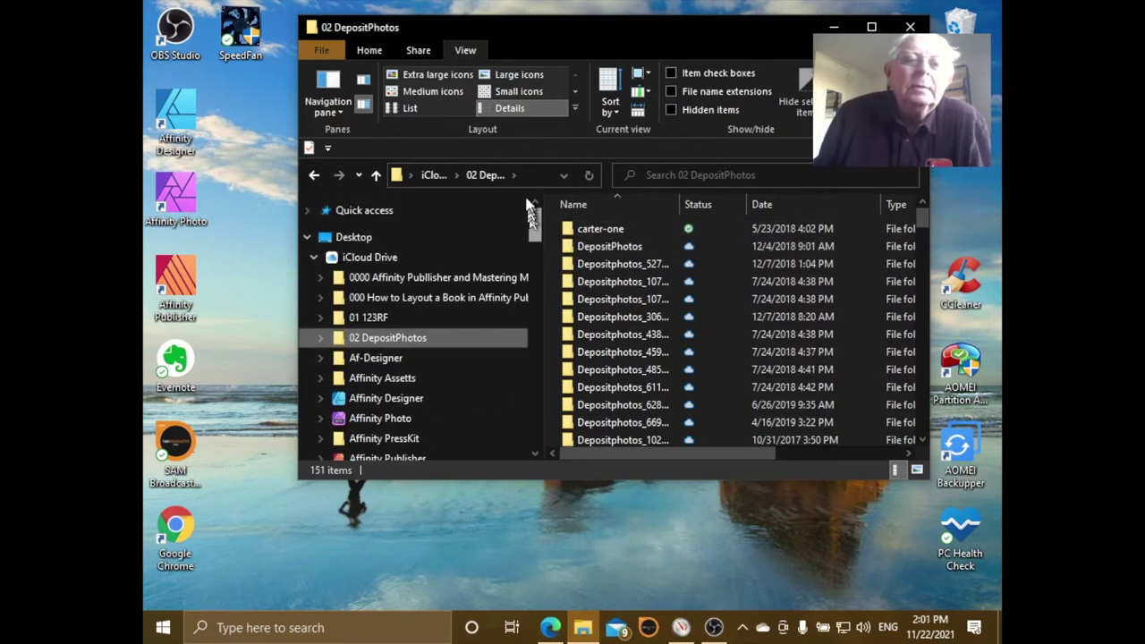
click(367, 257)
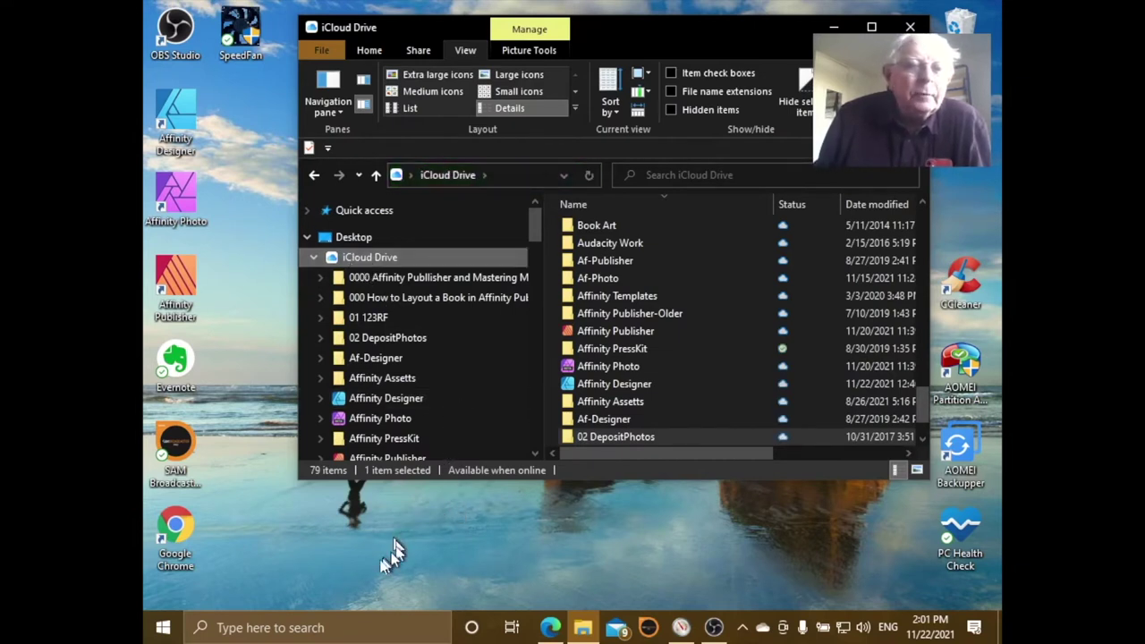
- Open the iCloud app to review its sync options and storage, and close it again
click(162, 629)
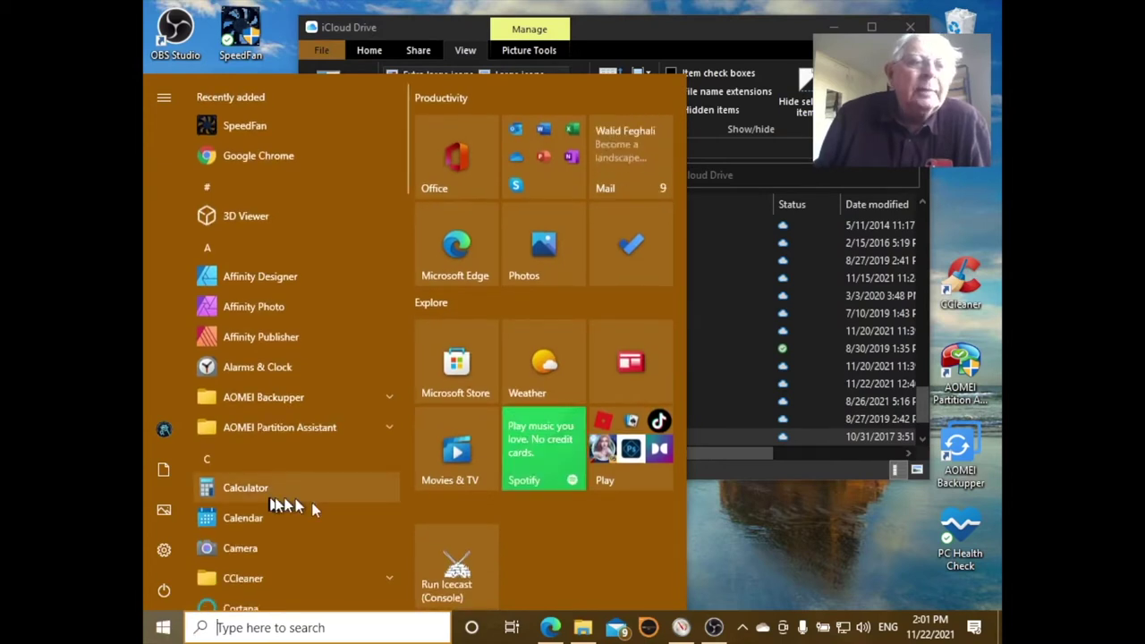
scroll(313, 503, down, 10)
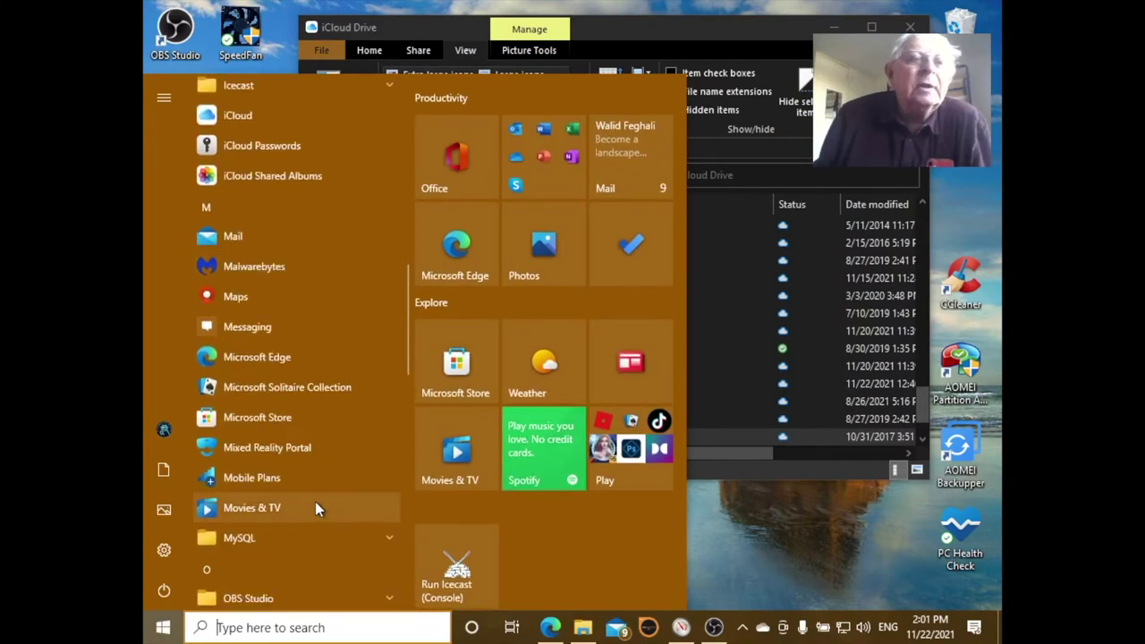
scroll(314, 506, up, 4)
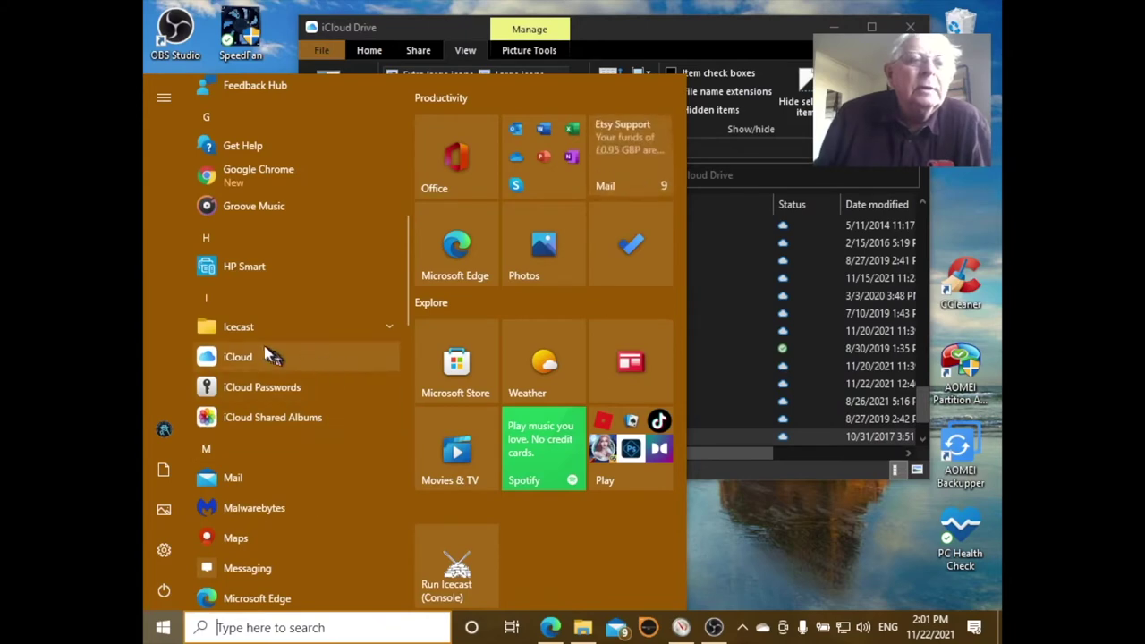
click(205, 356)
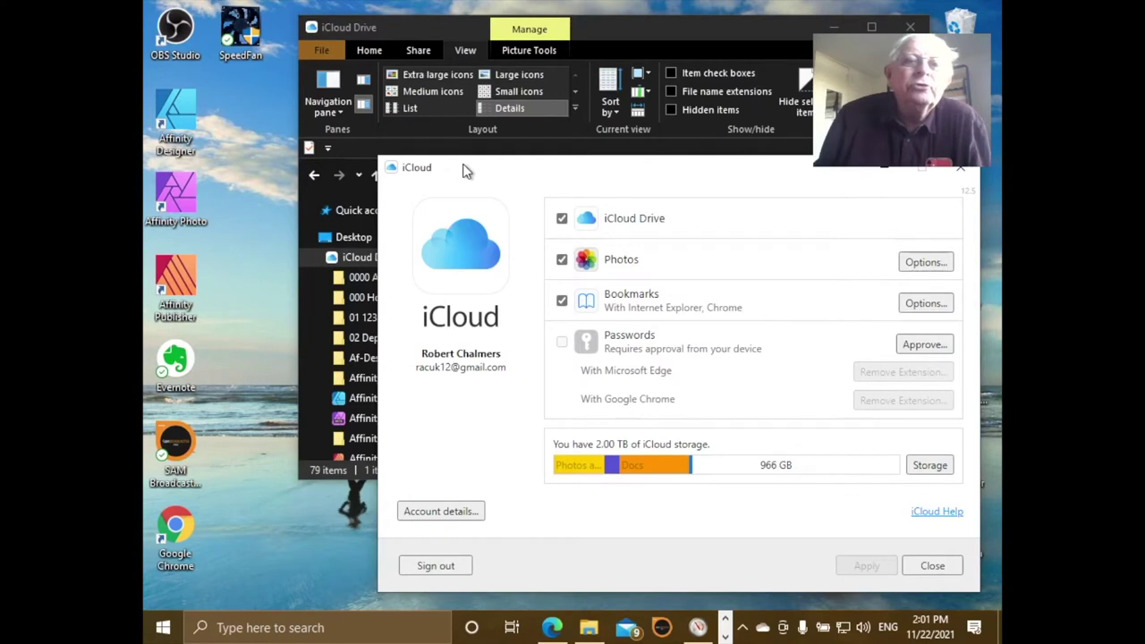
drag(462, 171, 359, 20)
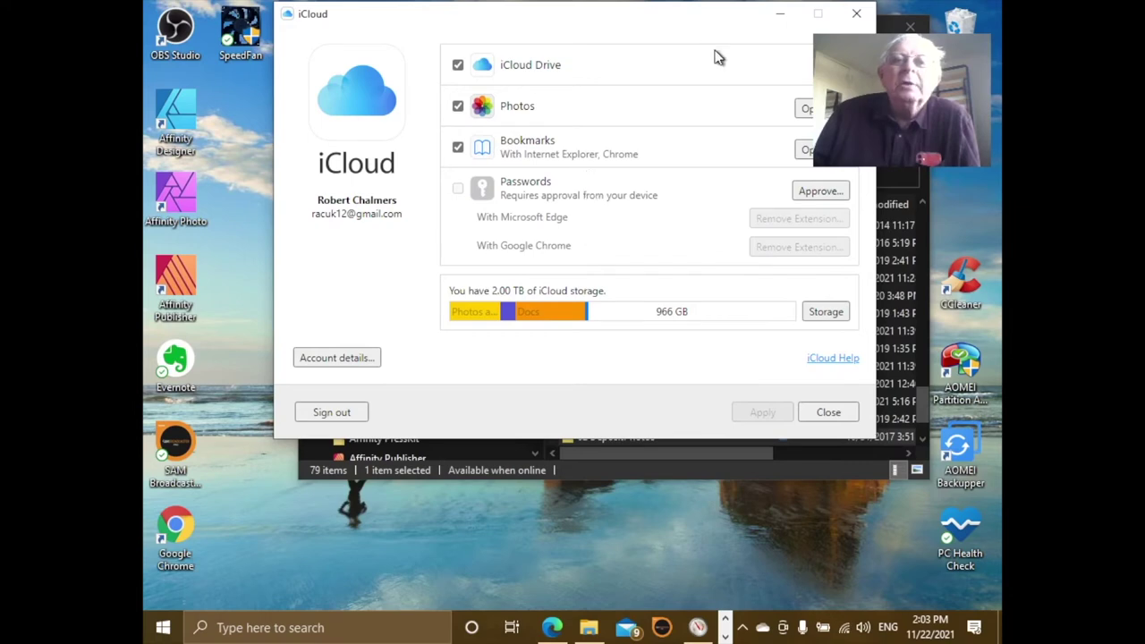
click(857, 17)
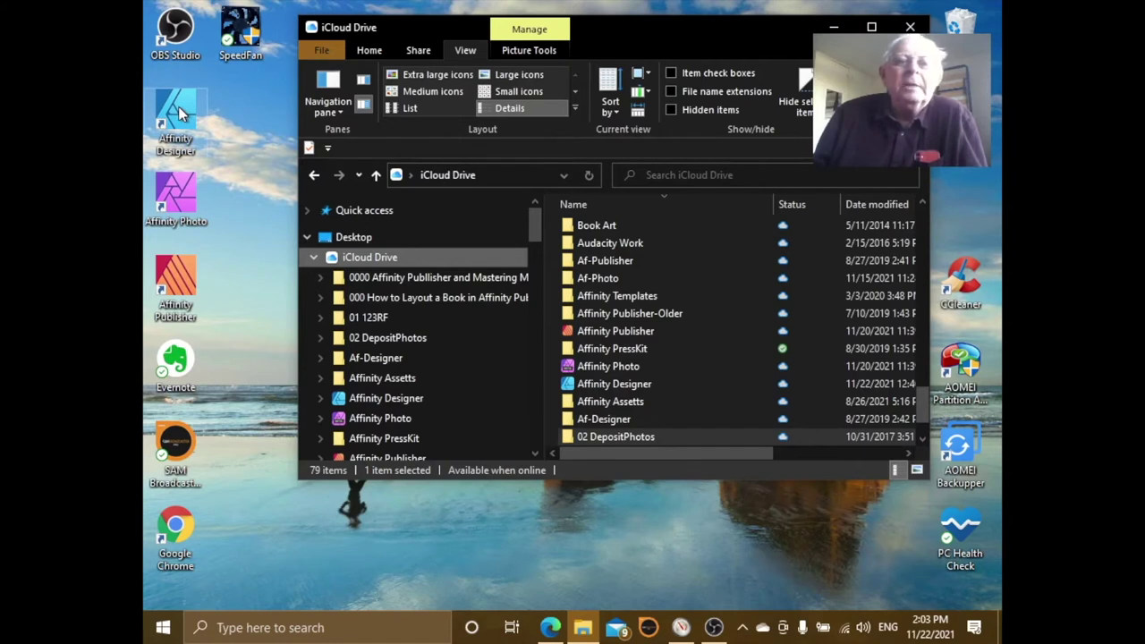
- Launch Affinity Designer and open Create A Children's Picture Book Cover In Affinity Designer from iCloud Drive's Affinity Photo folder
click(179, 112)
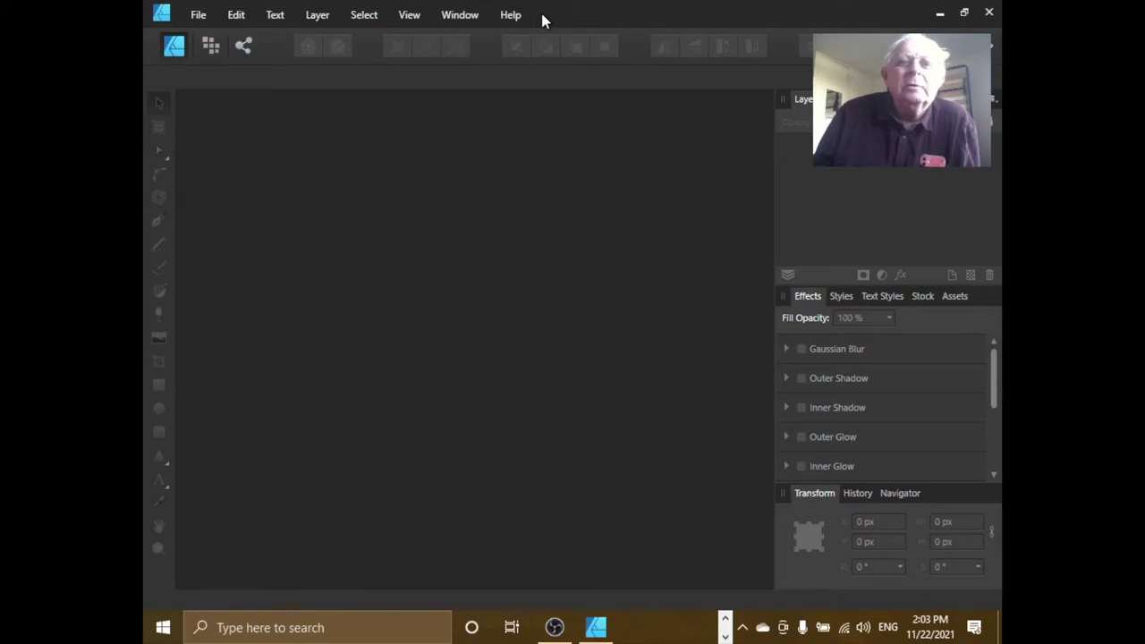
click(199, 18)
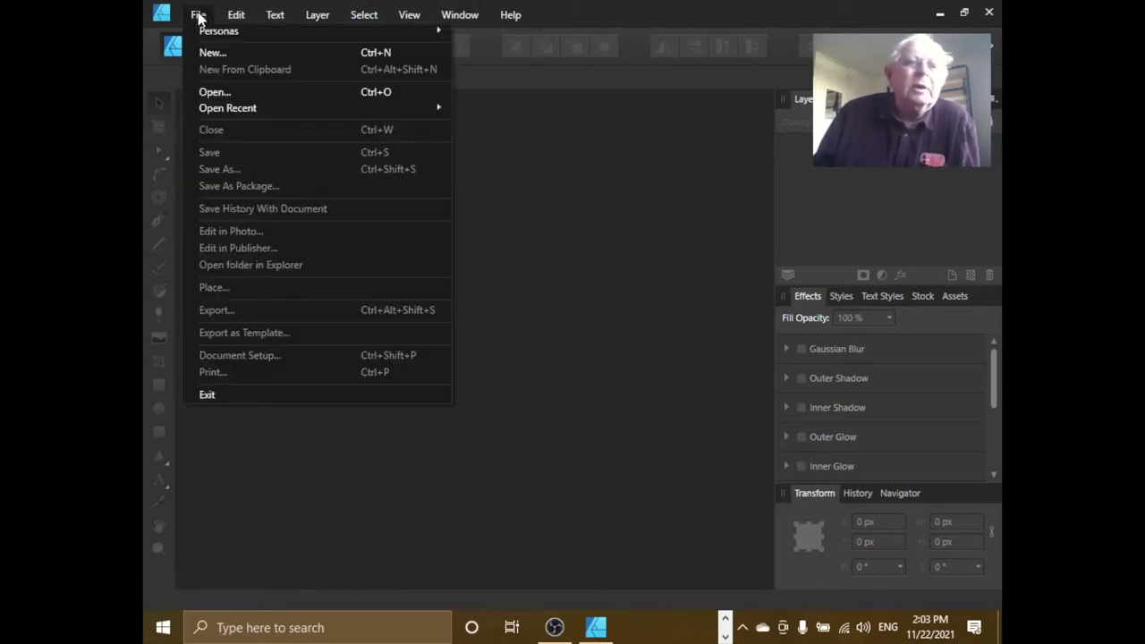
click(248, 93)
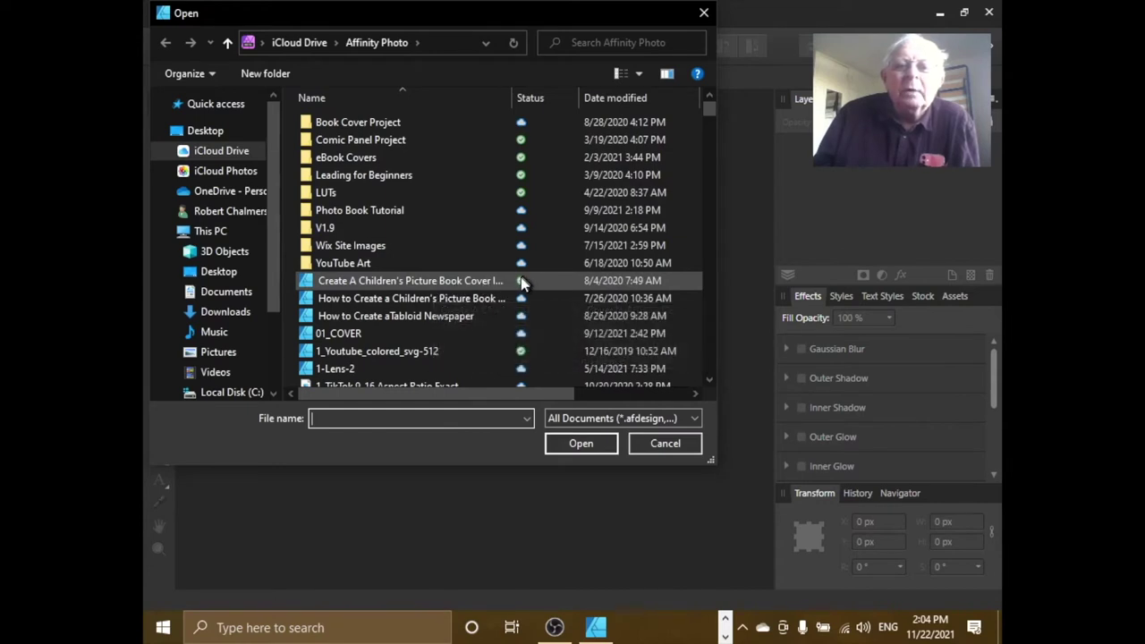
click(421, 285)
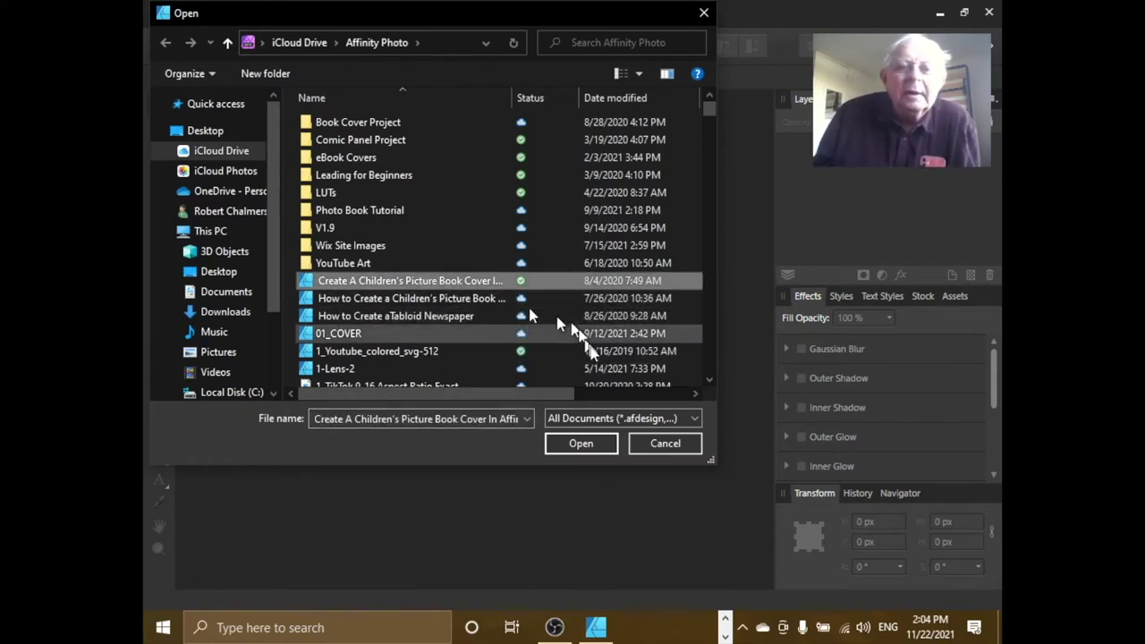
click(579, 444)
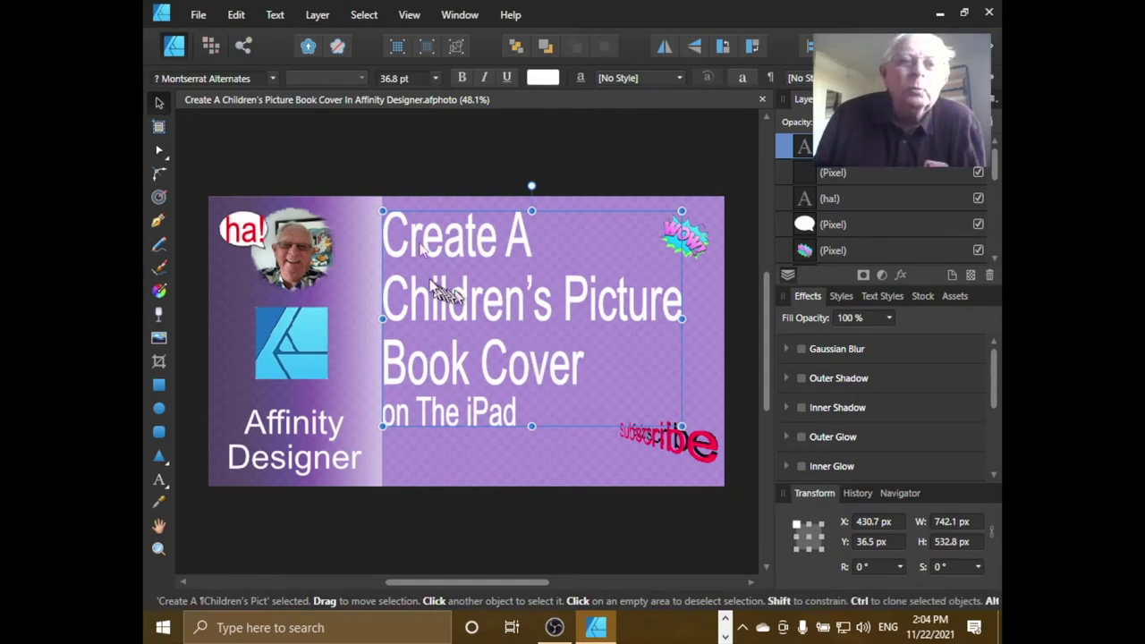
- Move the white title text block down to about X 449 px, Y 157 px and save the document
click(377, 168)
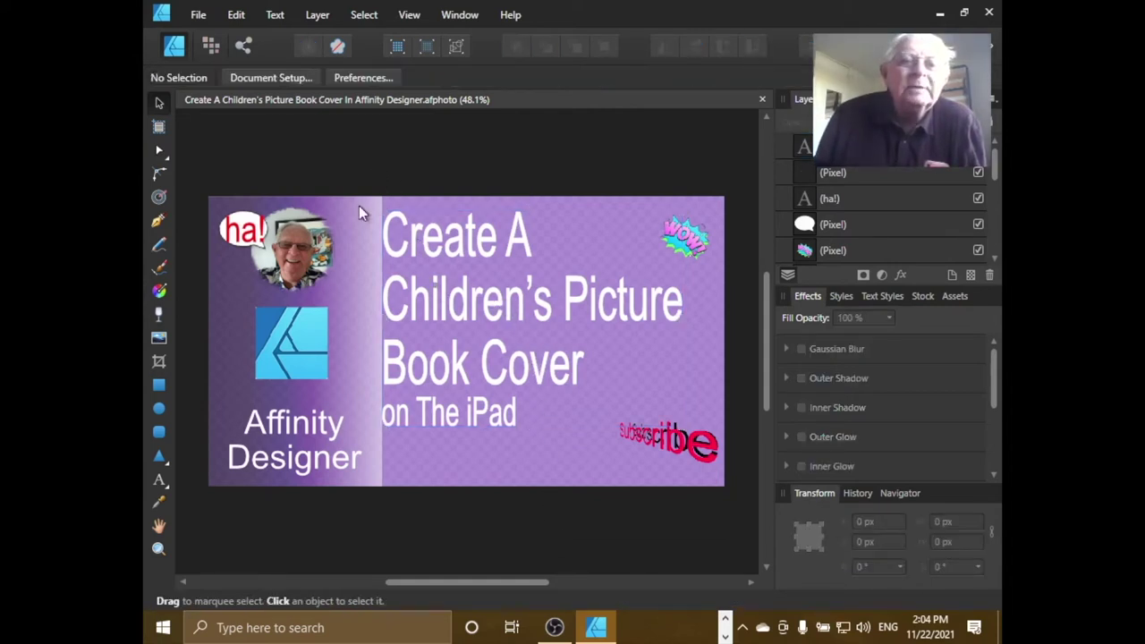
click(495, 301)
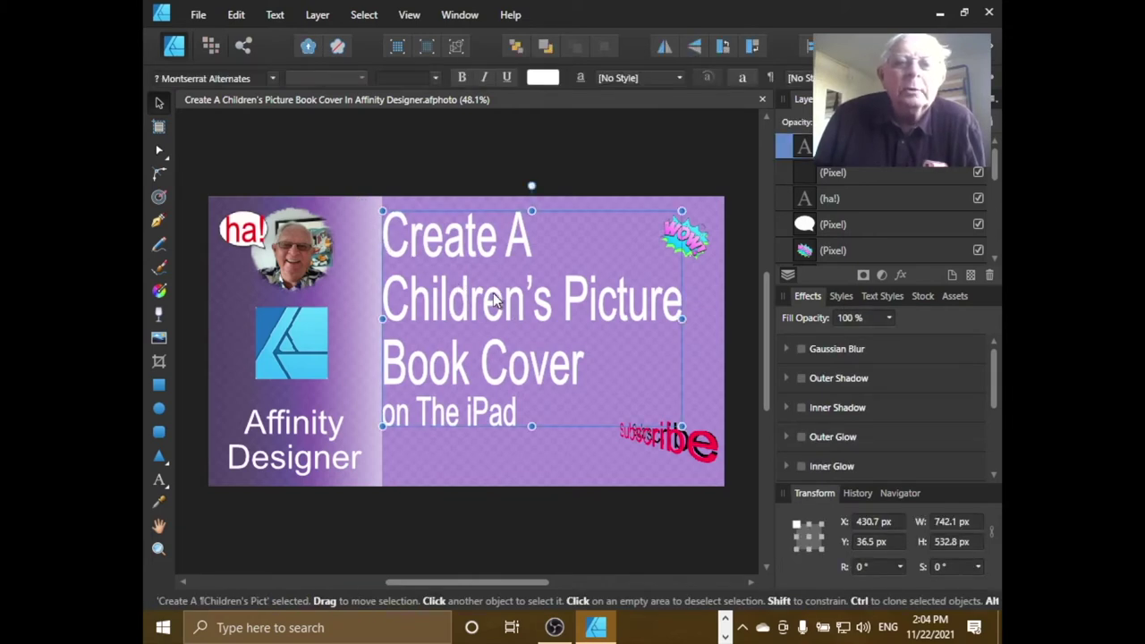
drag(496, 304, 501, 351)
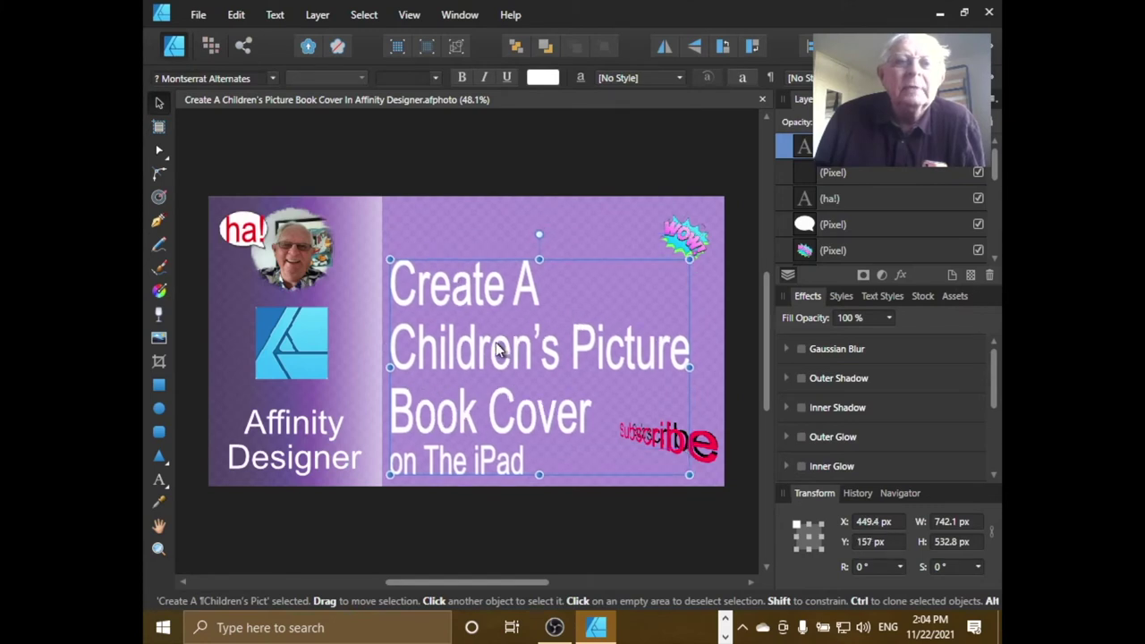
click(198, 16)
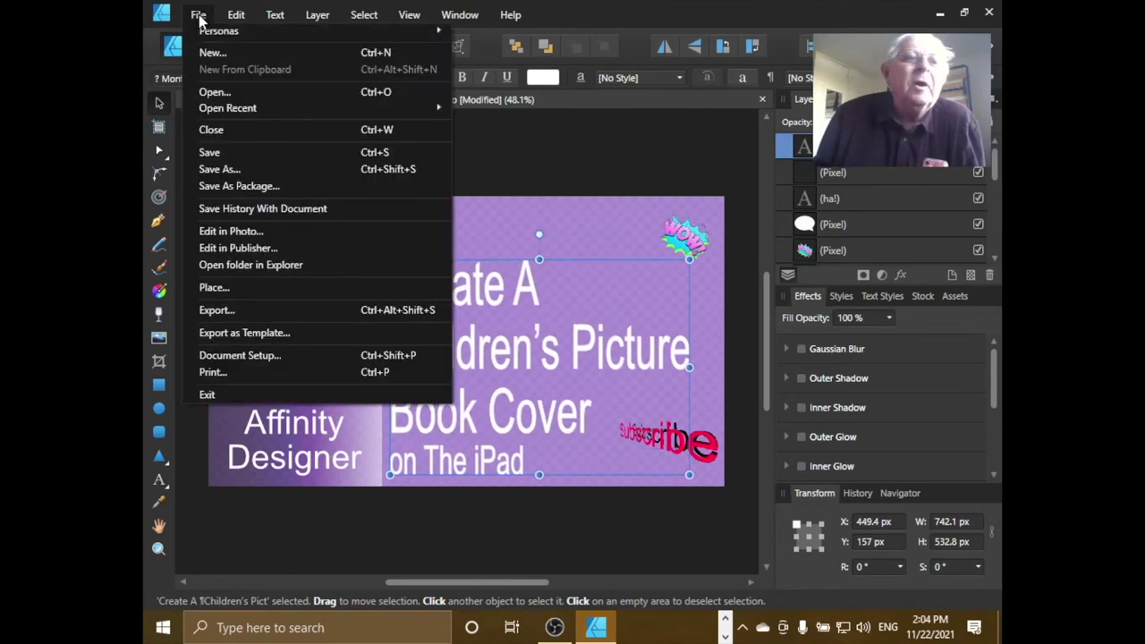
click(221, 151)
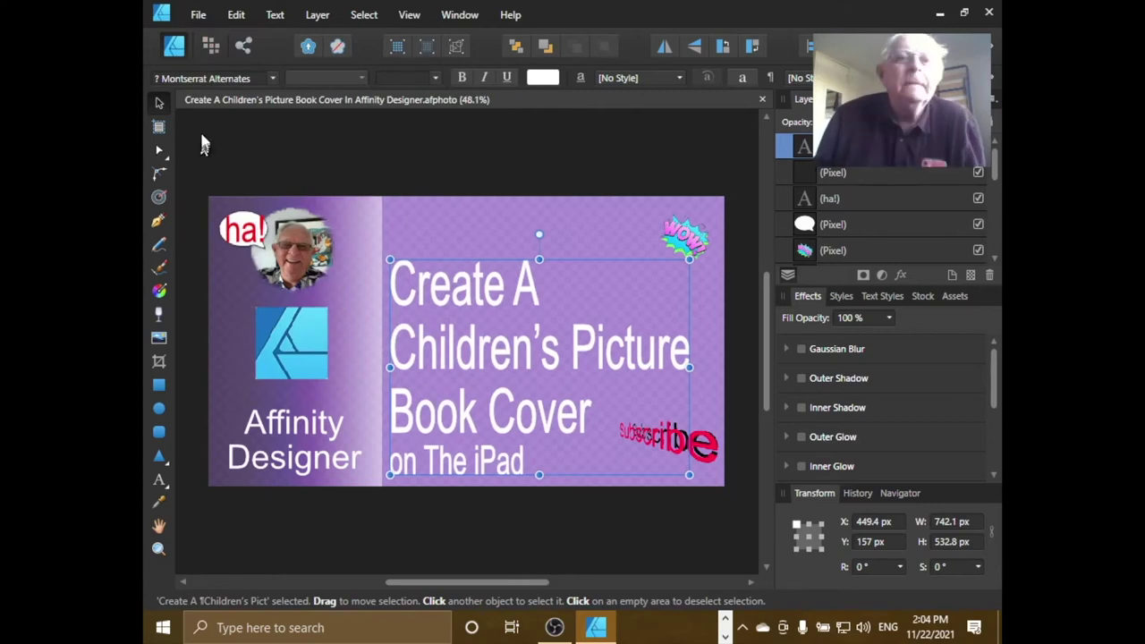
- Switch to File Explorer, open iCloud Drive's Affinity Designer folder and sort its files by date modified, oldest first
click(939, 17)
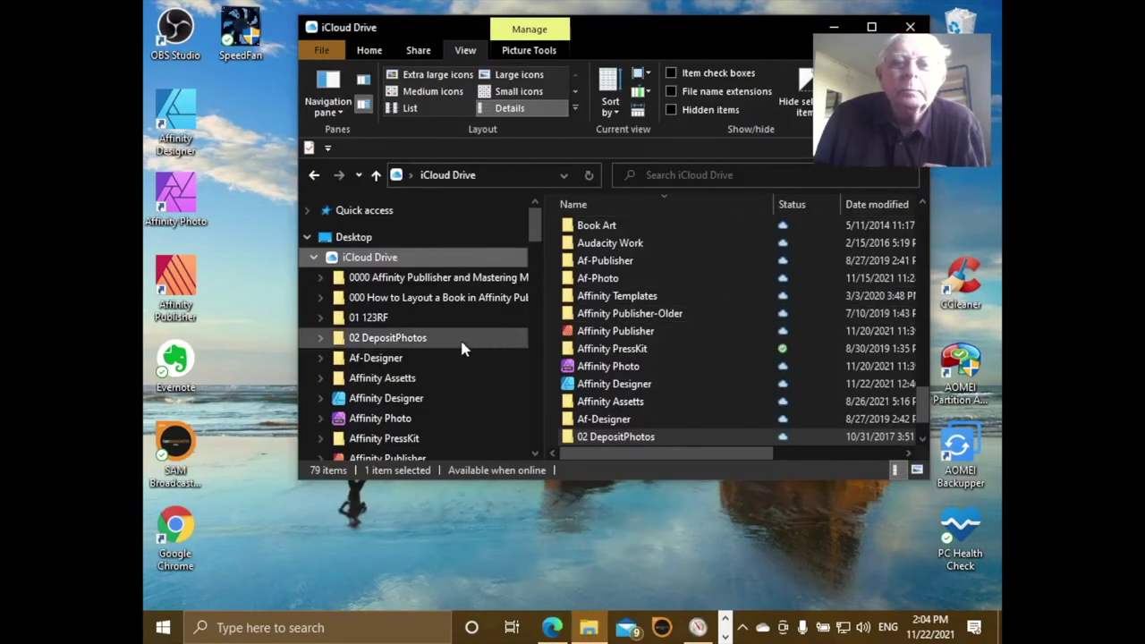
click(365, 407)
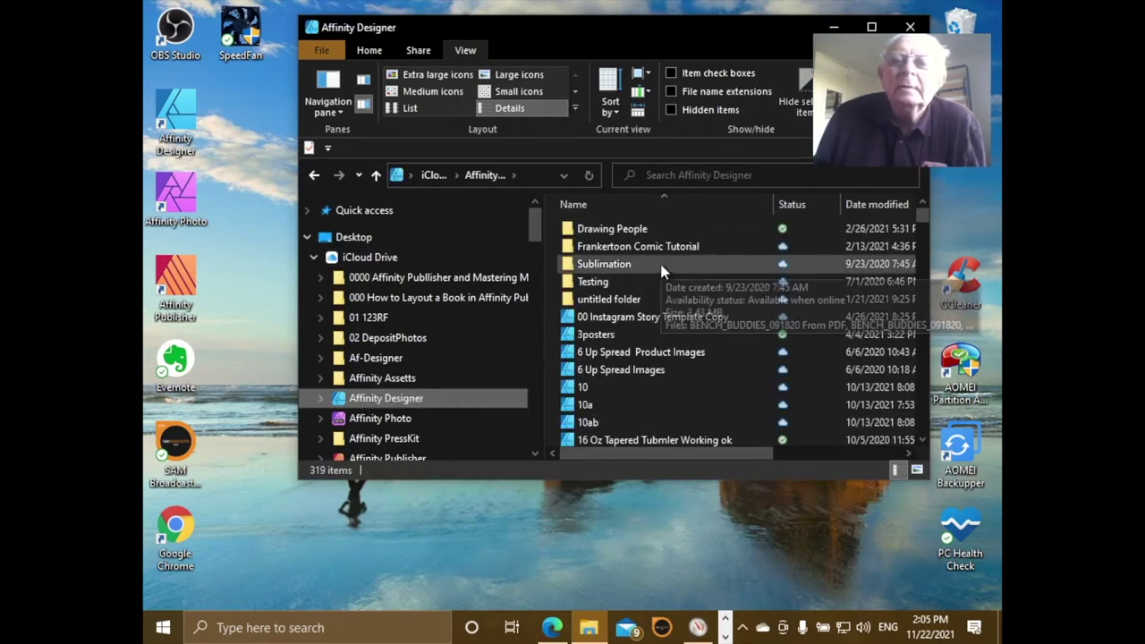
click(882, 205)
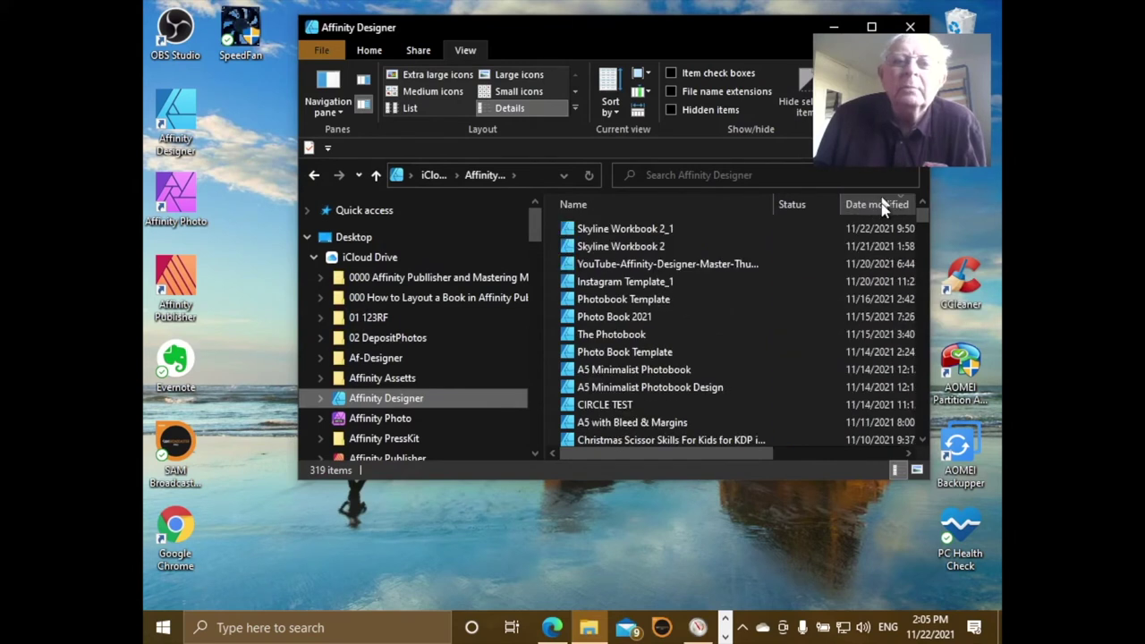
click(882, 205)
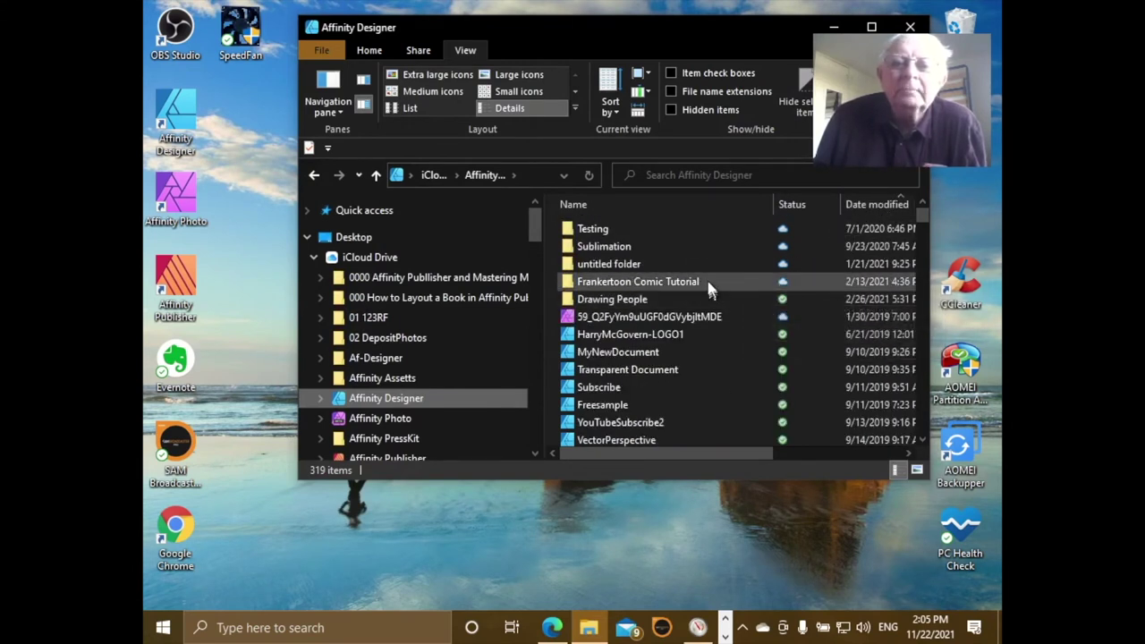
scroll(704, 343, down, 3)
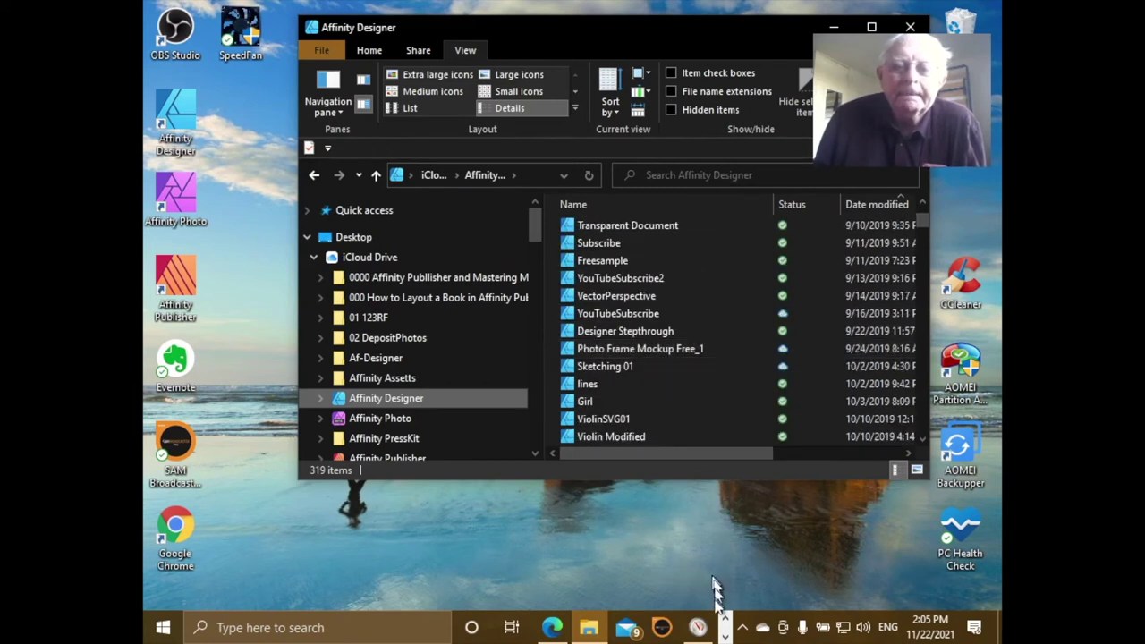
- Switch back to Affinity Designer, close the picture book cover document and exit the program
click(724, 628)
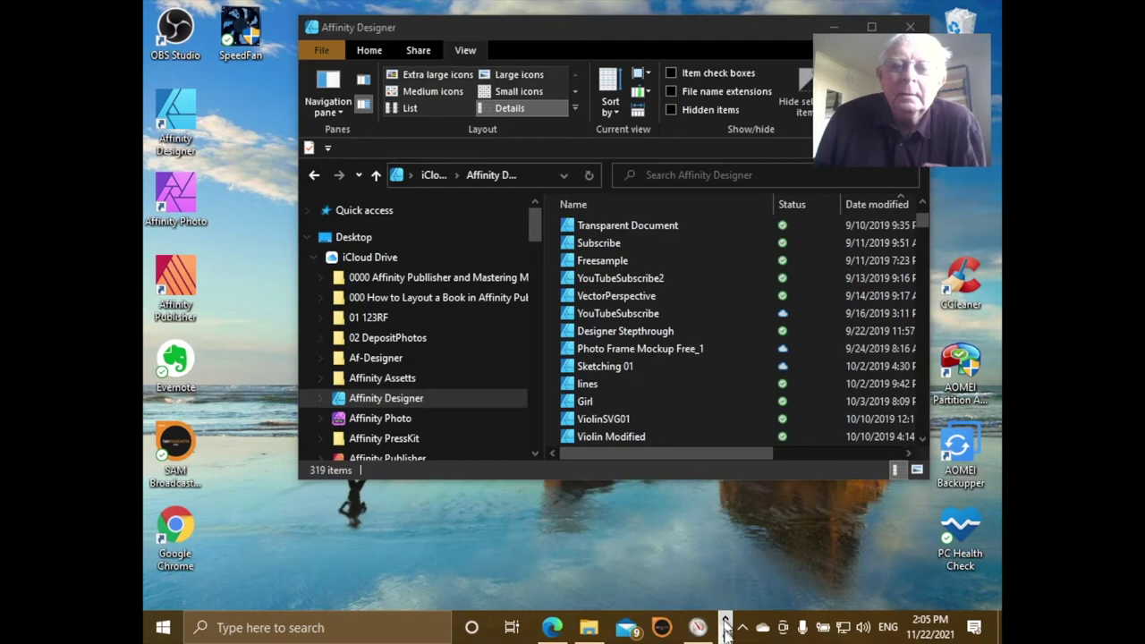
click(725, 637)
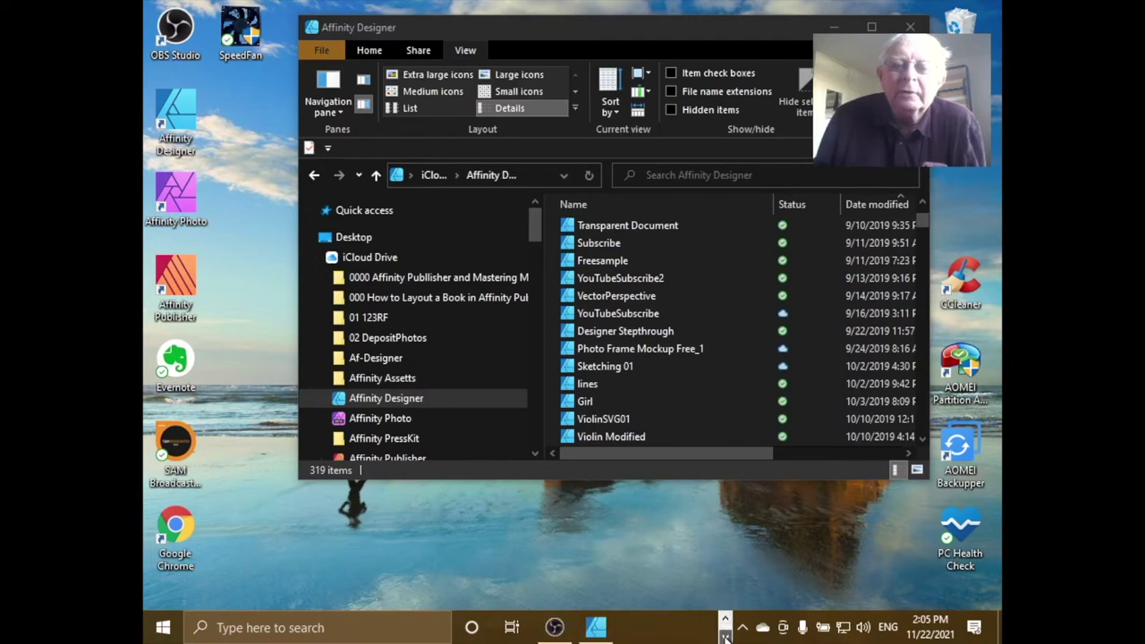
click(595, 628)
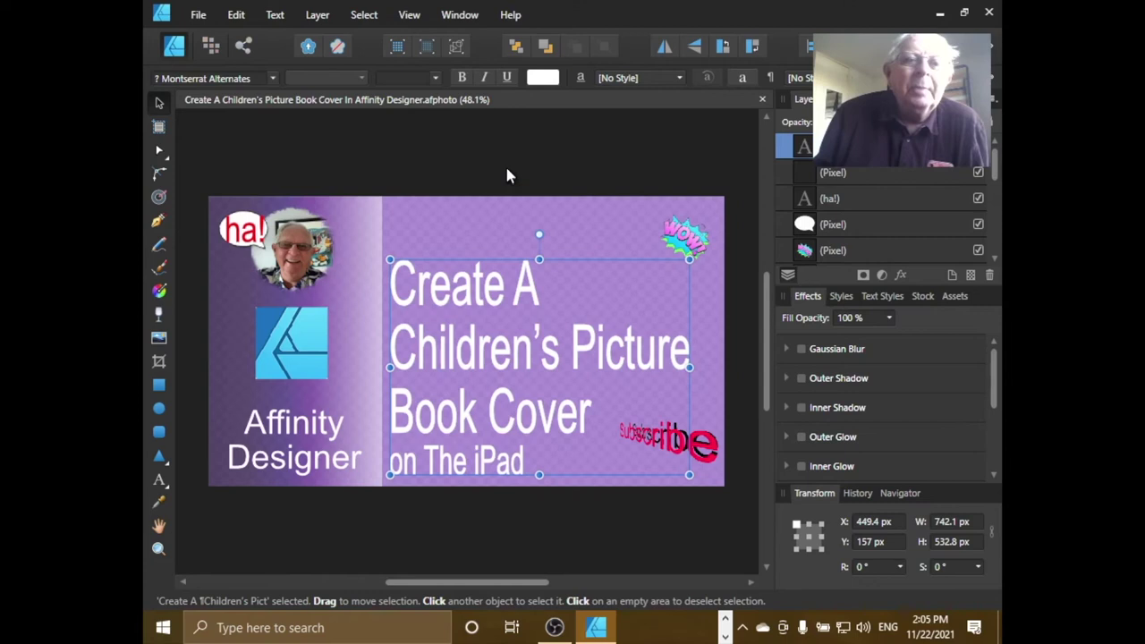
click(198, 18)
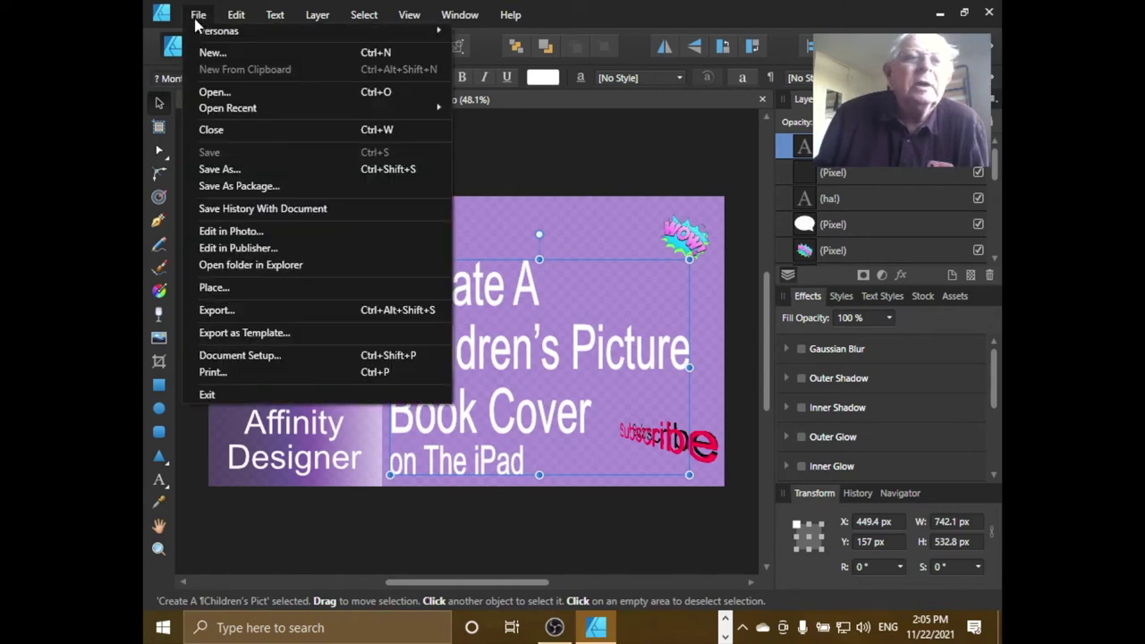
click(222, 130)
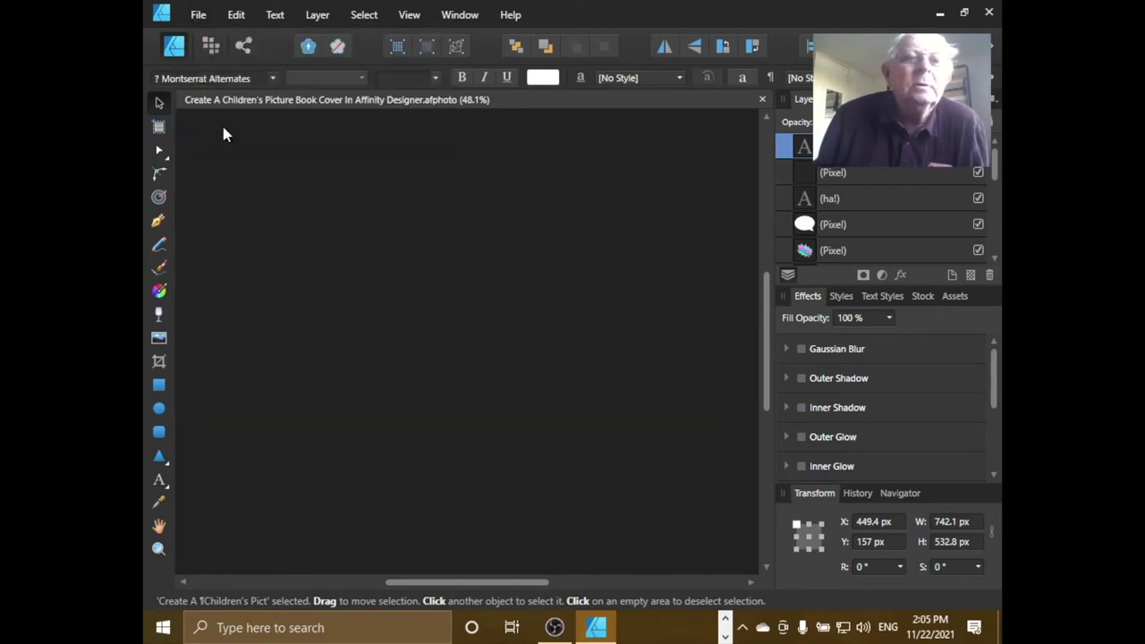
click(199, 15)
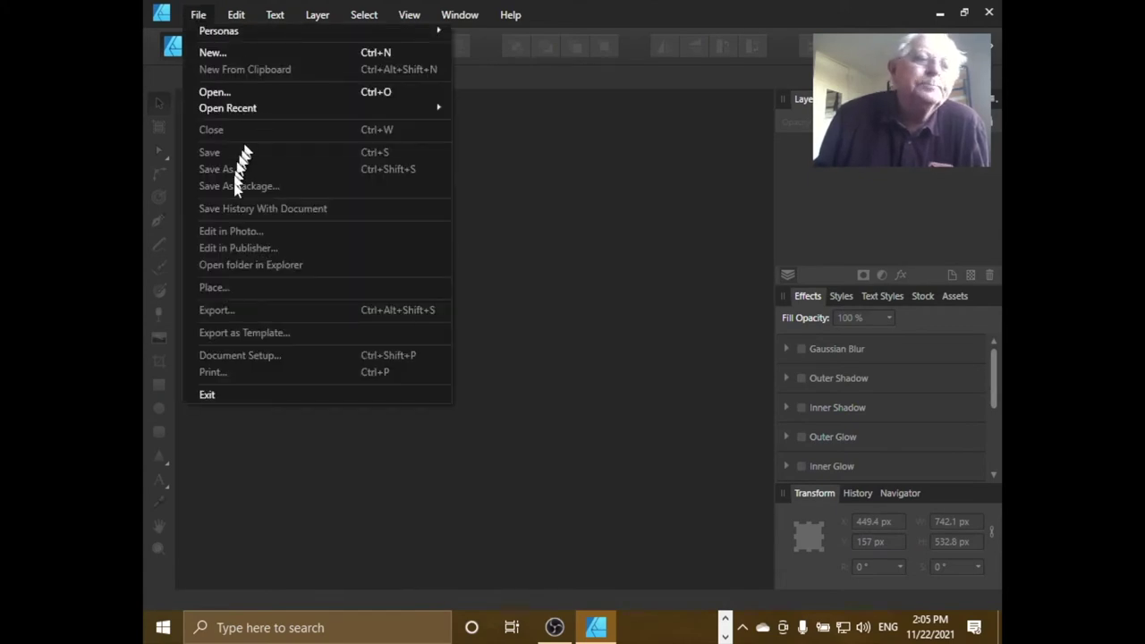
click(247, 395)
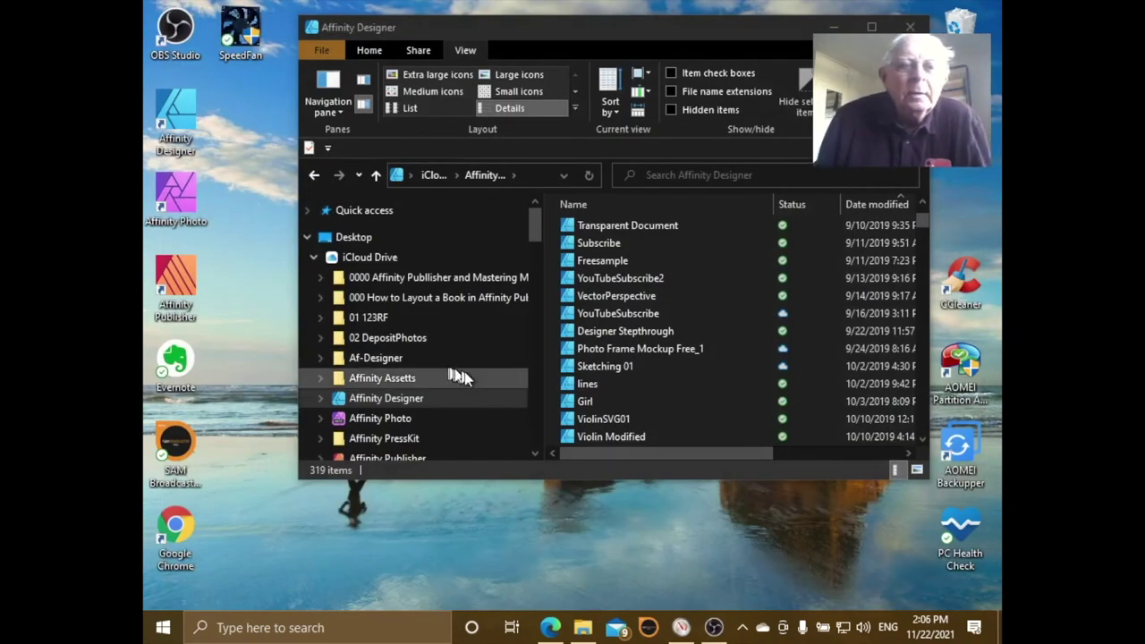
- Open iCloud Drive's Affinity Publisher folder and select the 00 Instagram Story Template file
scroll(466, 372, down, 2)
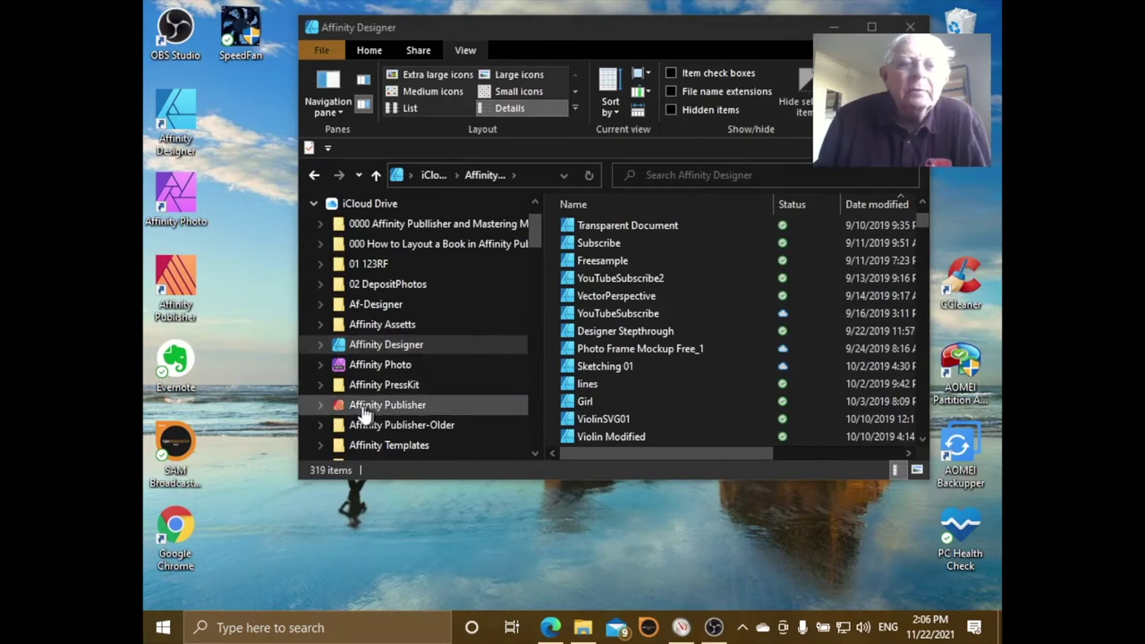
click(363, 410)
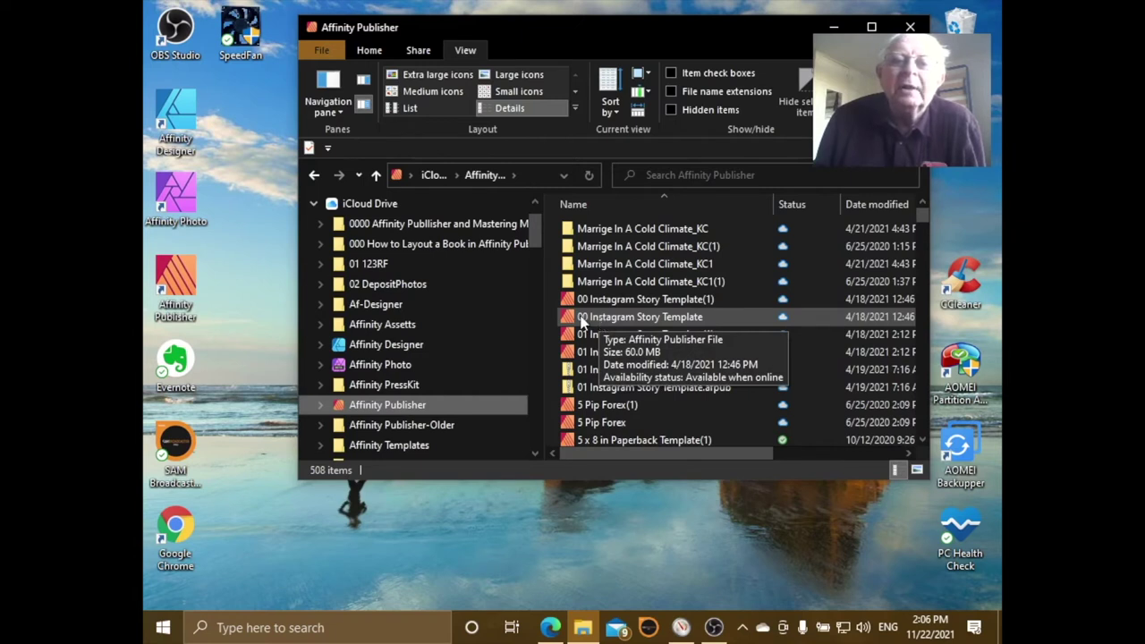
click(582, 321)
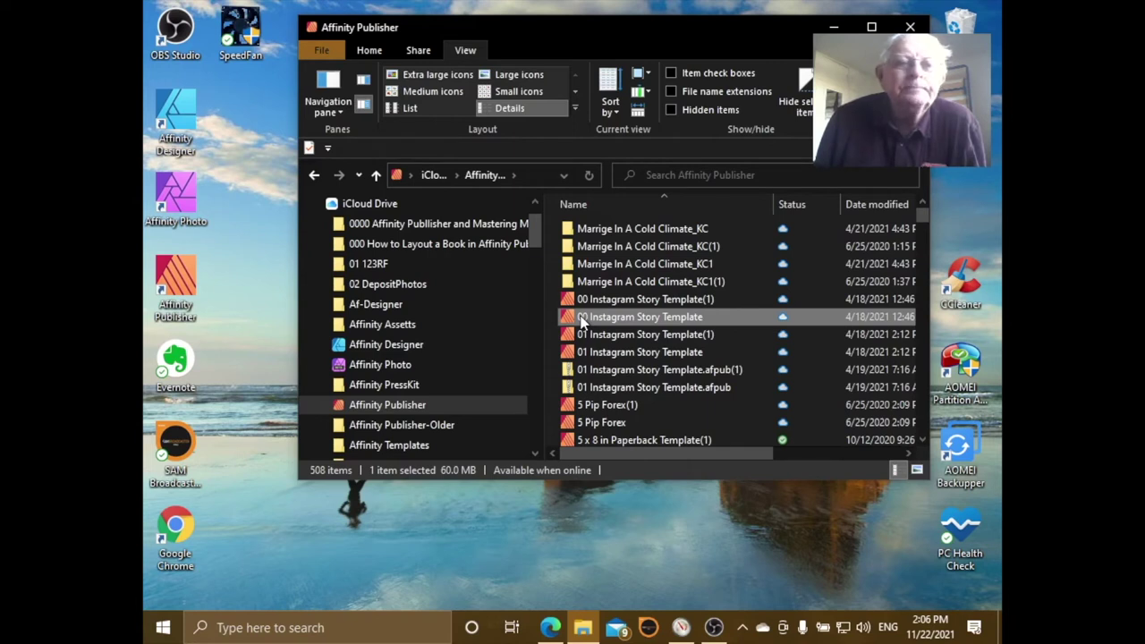
click(742, 629)
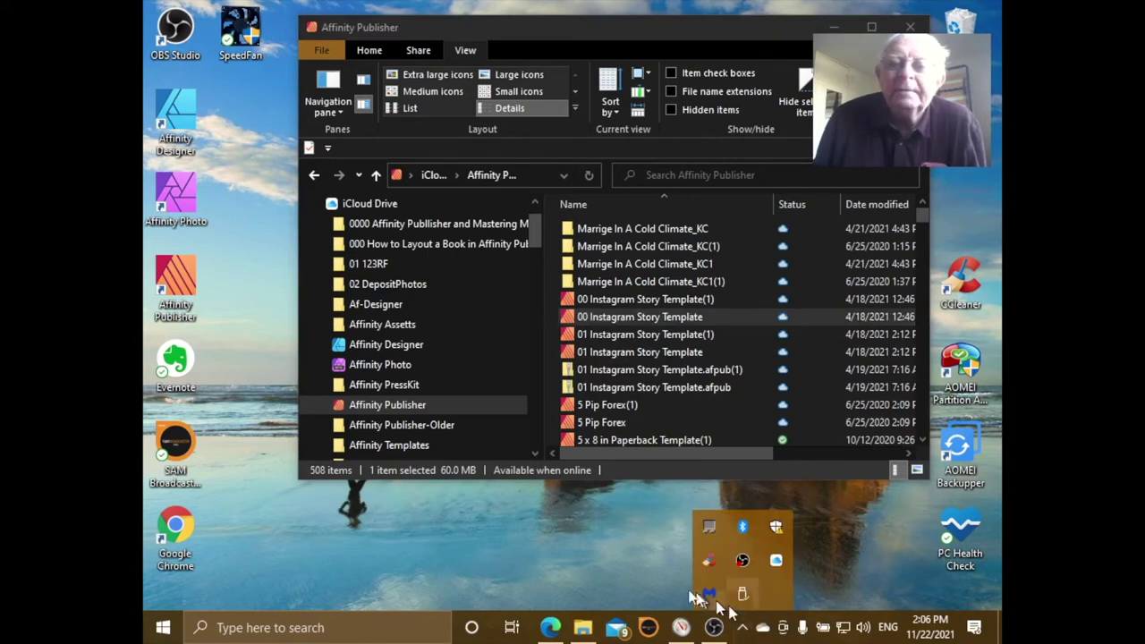
click(576, 548)
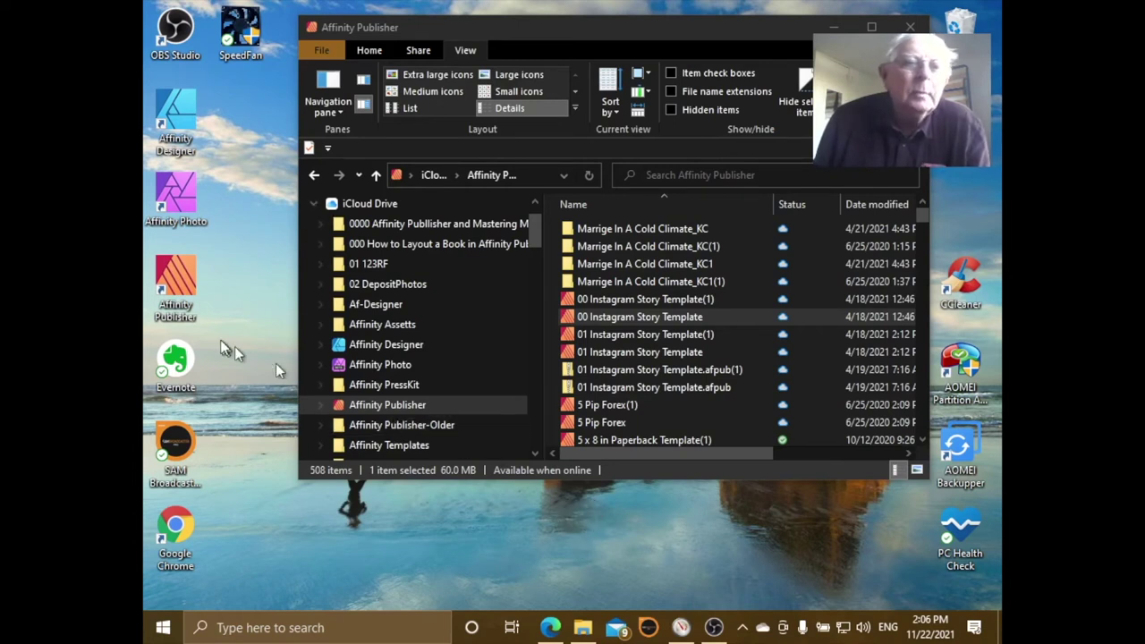
- Launch Affinity Publisher, open 00 Instagram Story Template from the iCloud folder with it and dismiss the missing fonts notice
click(176, 281)
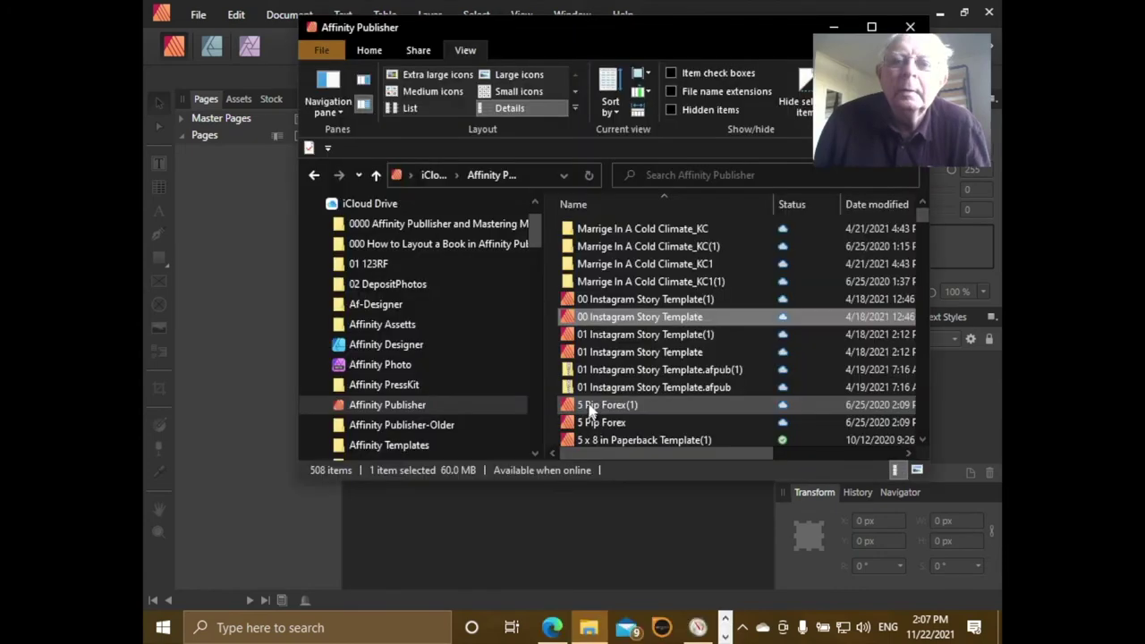
double_click(573, 317)
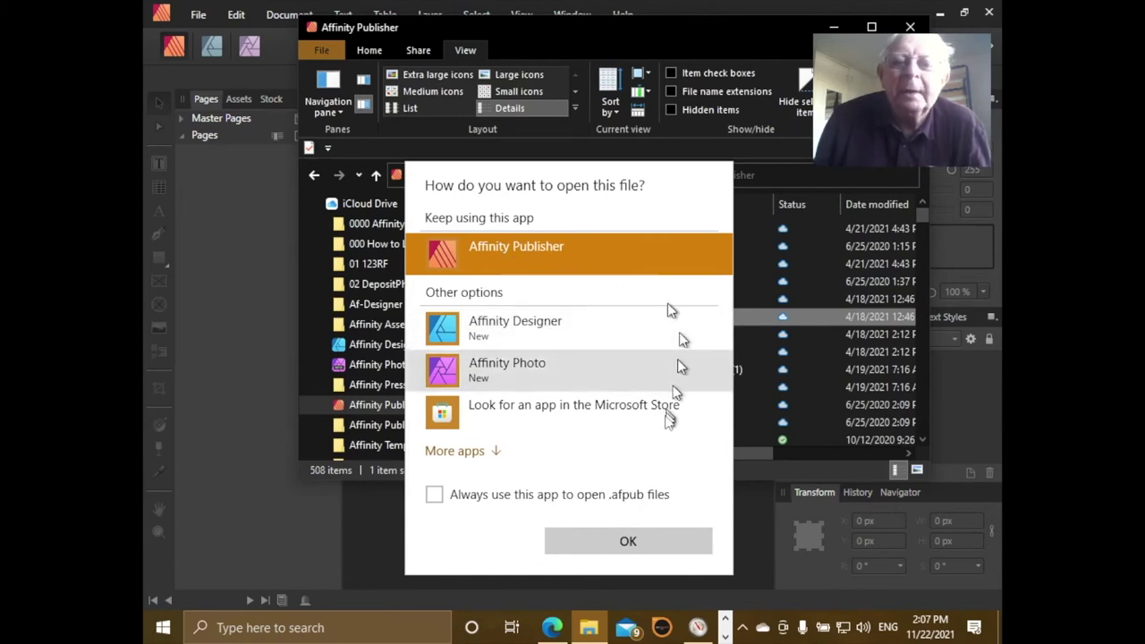
click(629, 540)
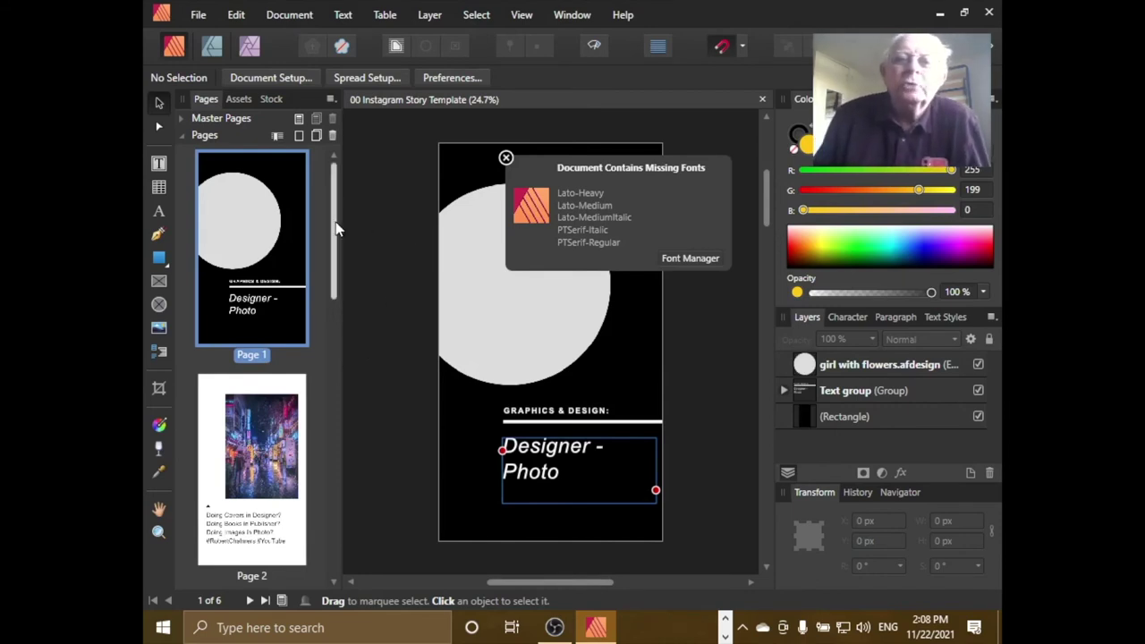
click(506, 159)
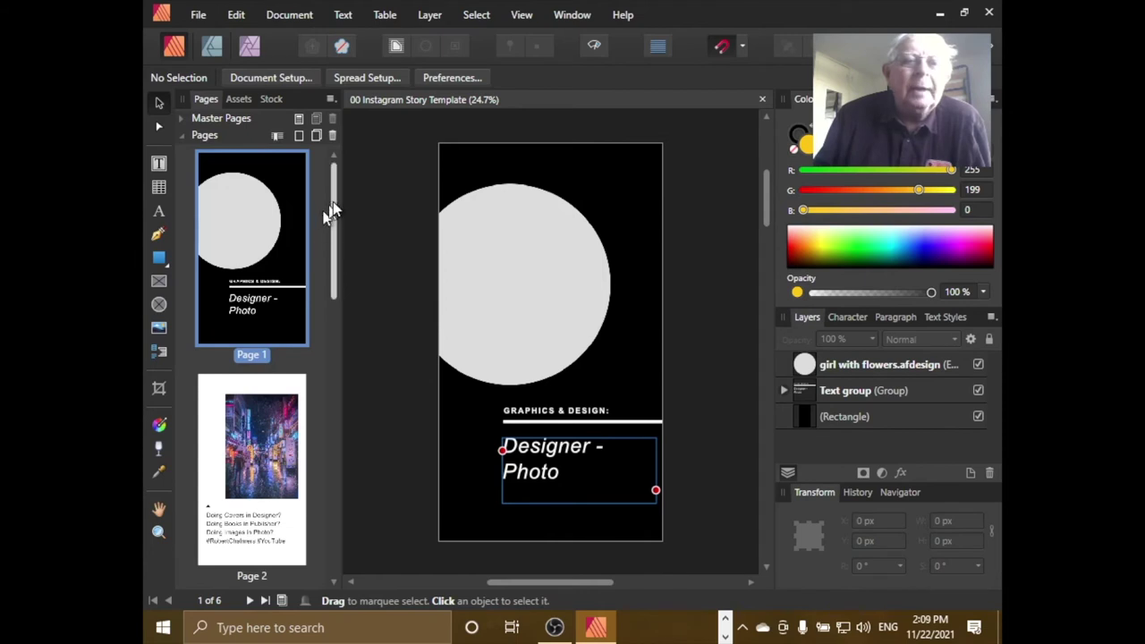
drag(331, 211, 354, 194)
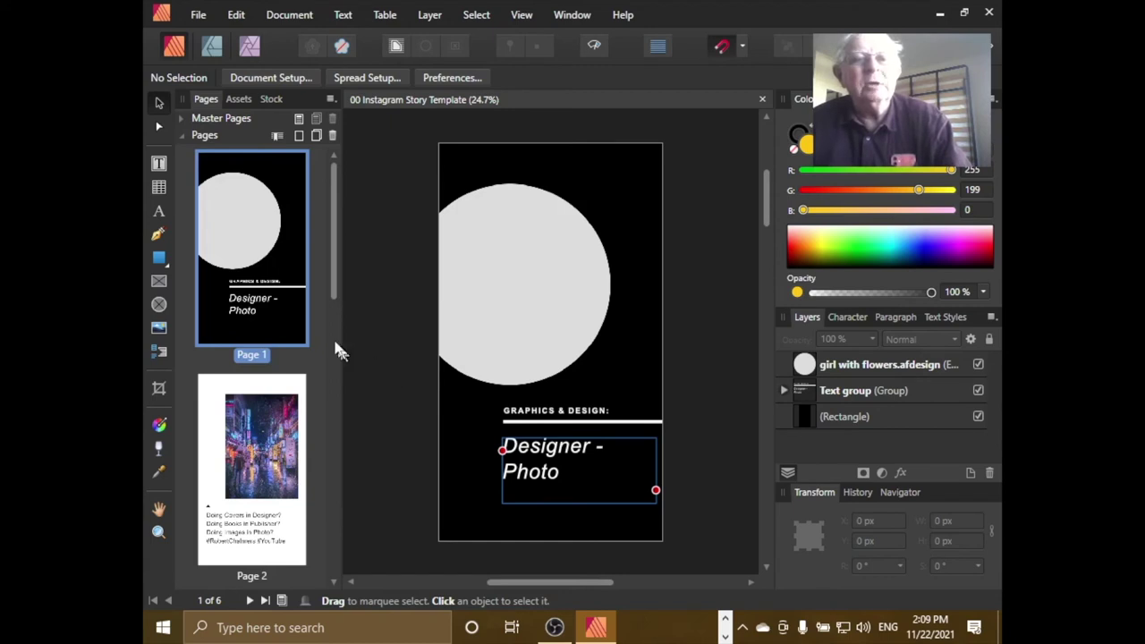
drag(336, 245, 360, 210)
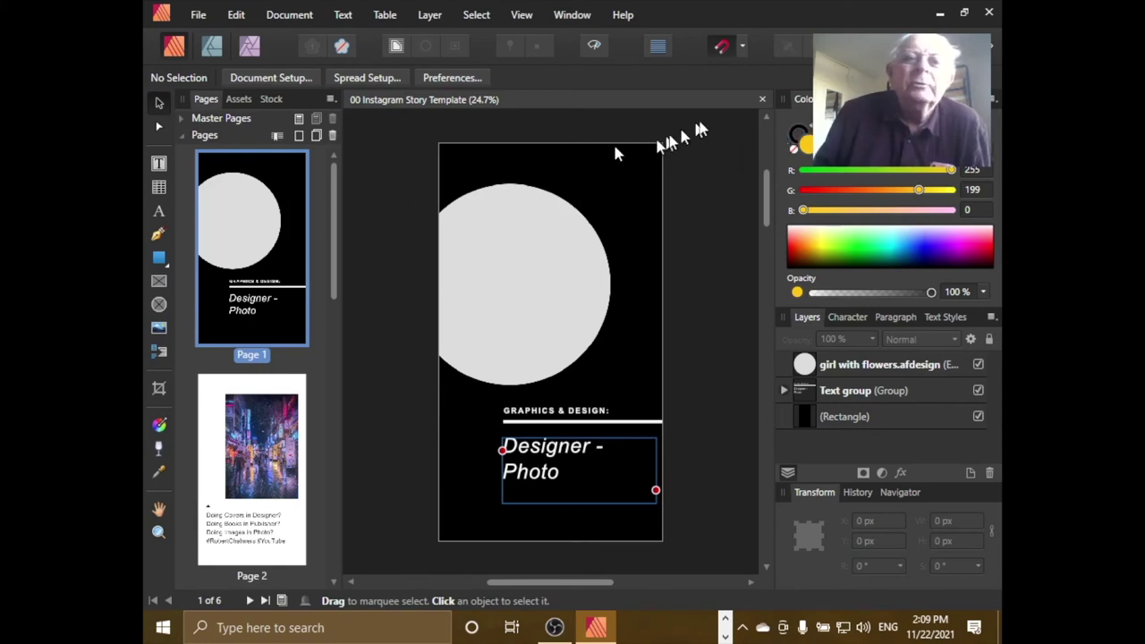
- Close the 00 Instagram Story Template document and exit Affinity Publisher
click(199, 14)
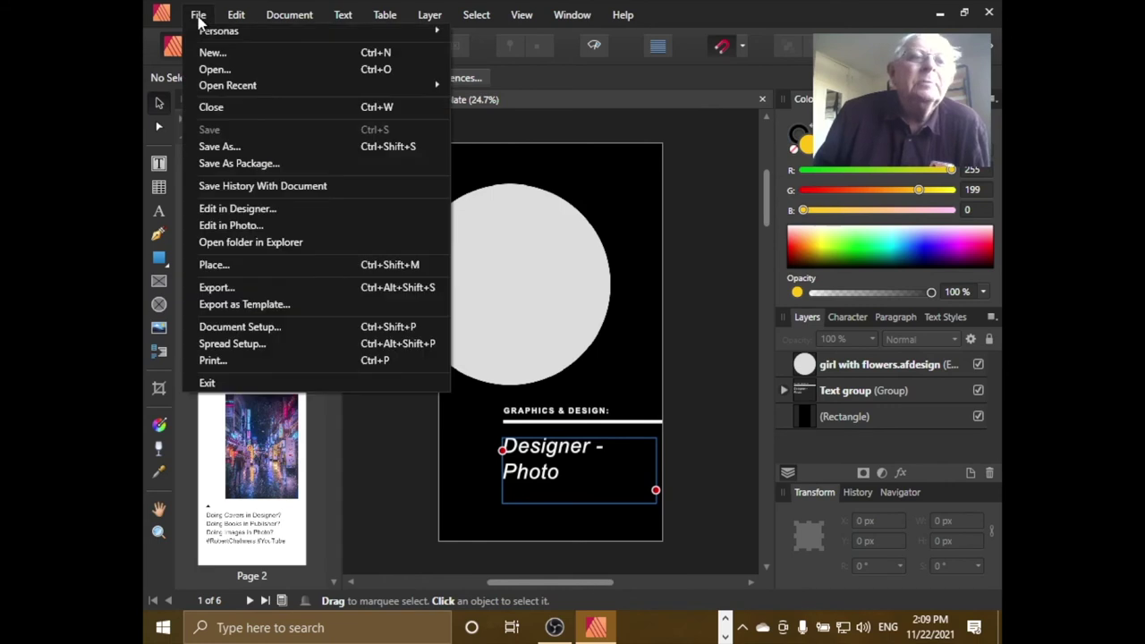
click(212, 107)
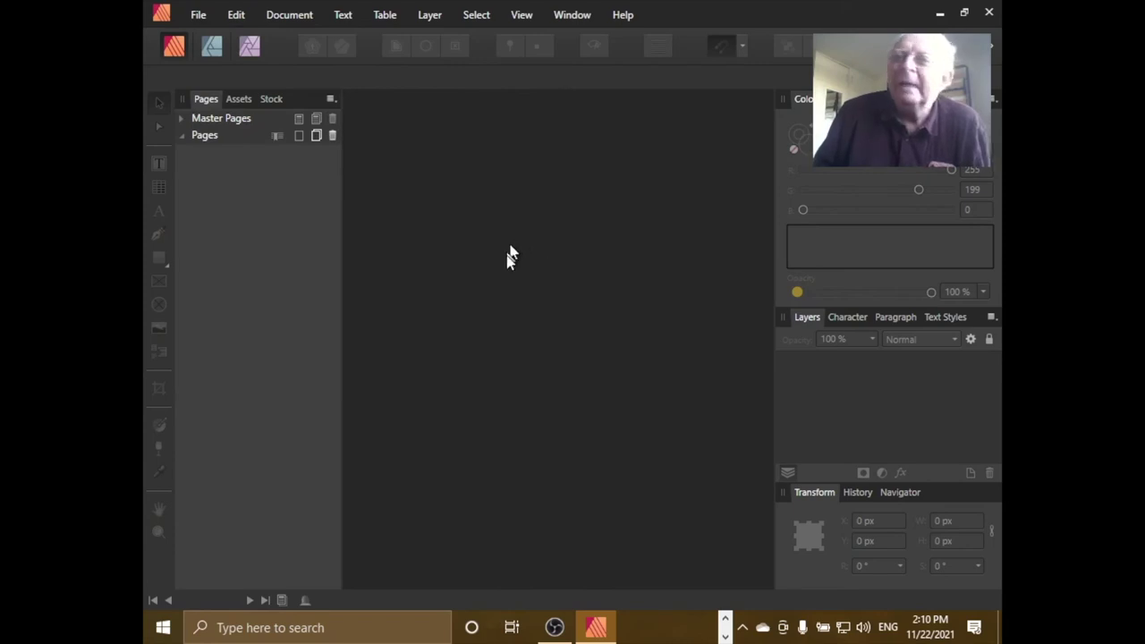
click(989, 14)
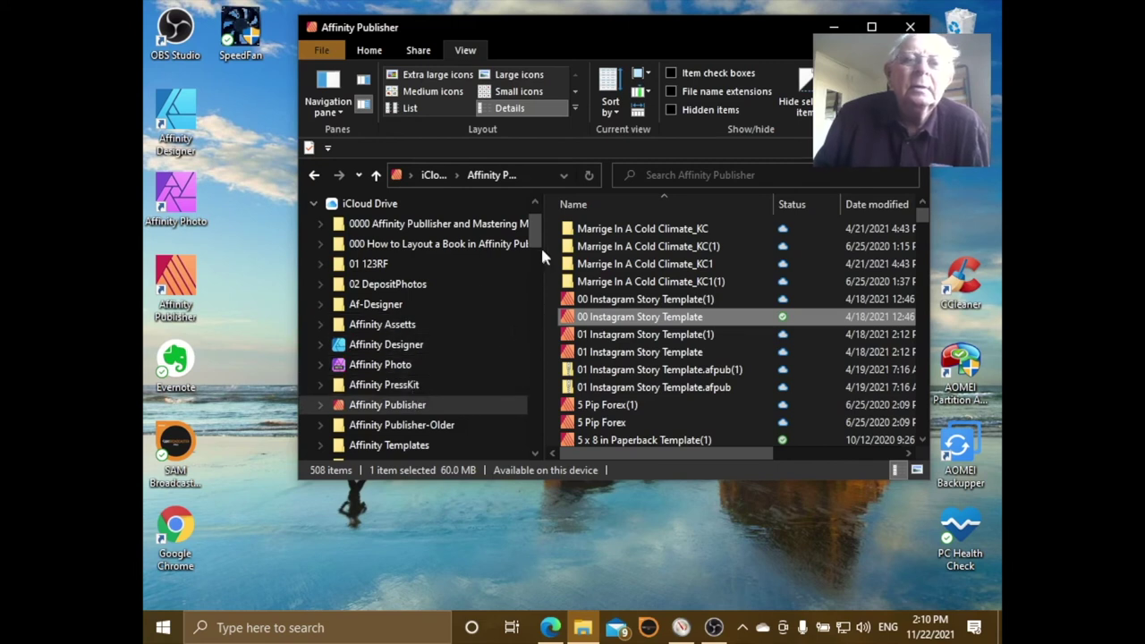
- Look through the iCloud Drive folders in the folder tree and collapse the iCloud Drive branch
scroll(537, 249, down, 1)
scroll(537, 249, down, 6)
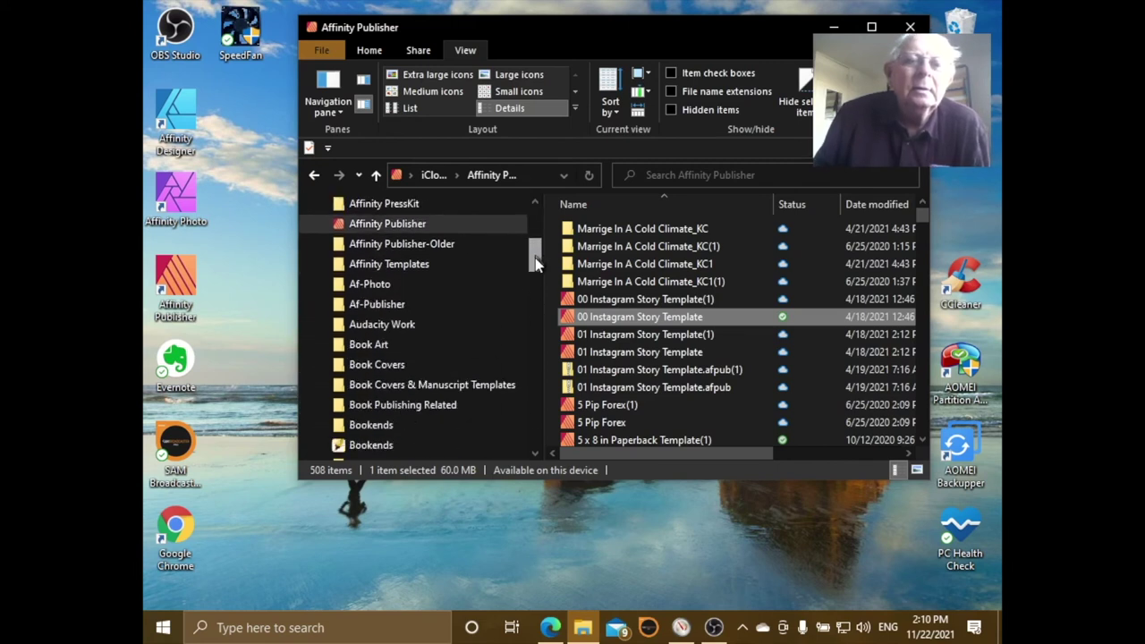
scroll(539, 246, up, 7)
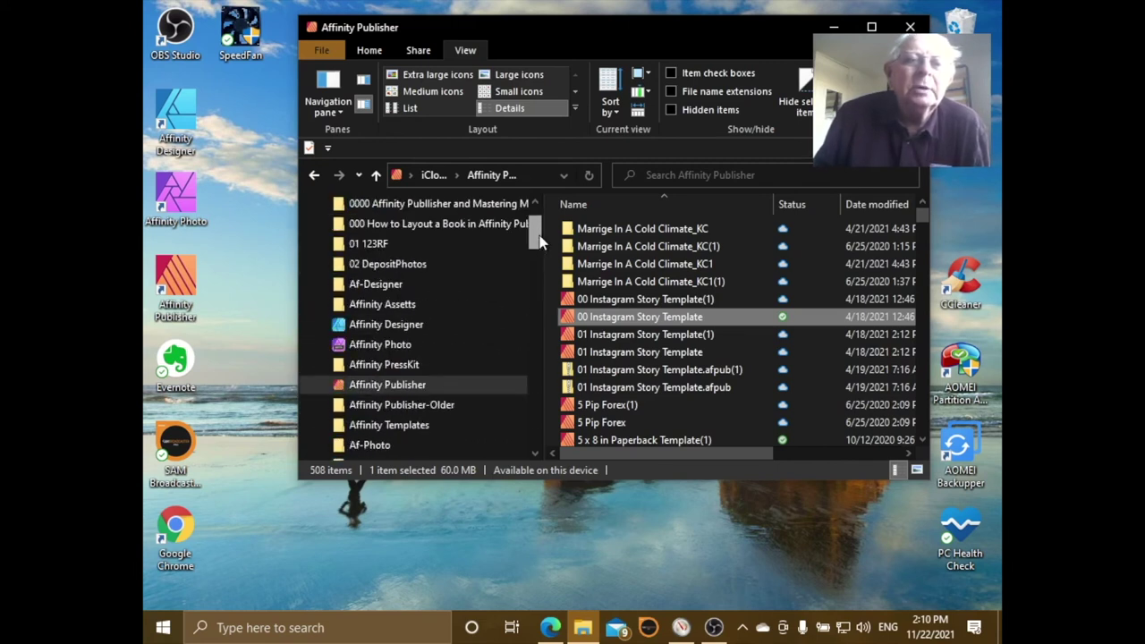
drag(539, 240, 546, 217)
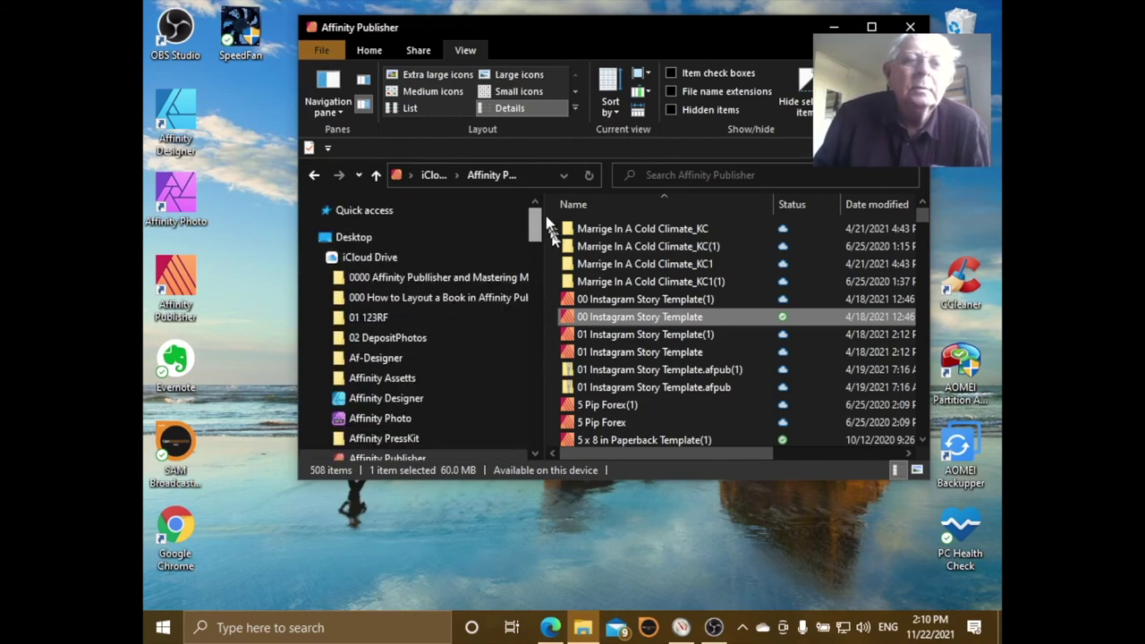
click(313, 257)
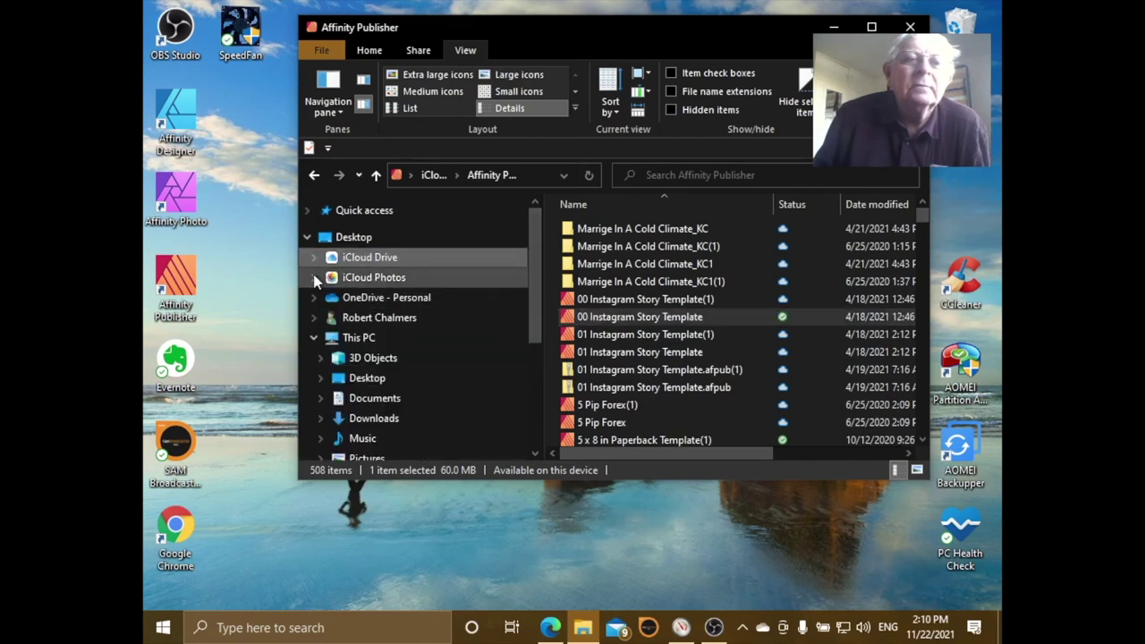
- Open iCloud Photos and browse its pictures from the first to the last items
click(372, 282)
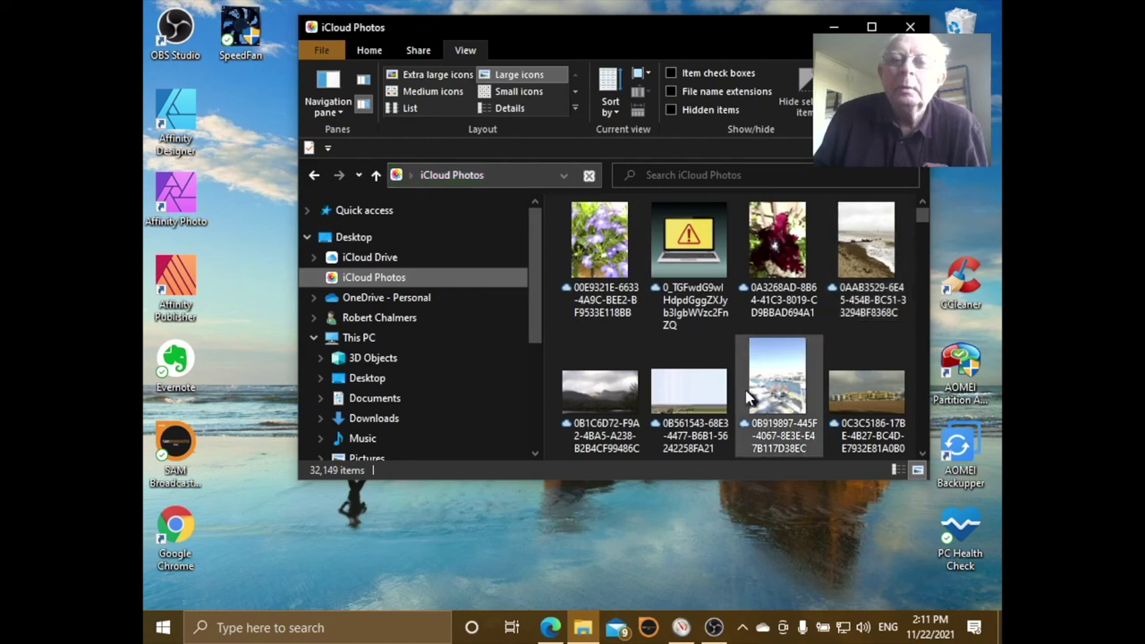
key(End)
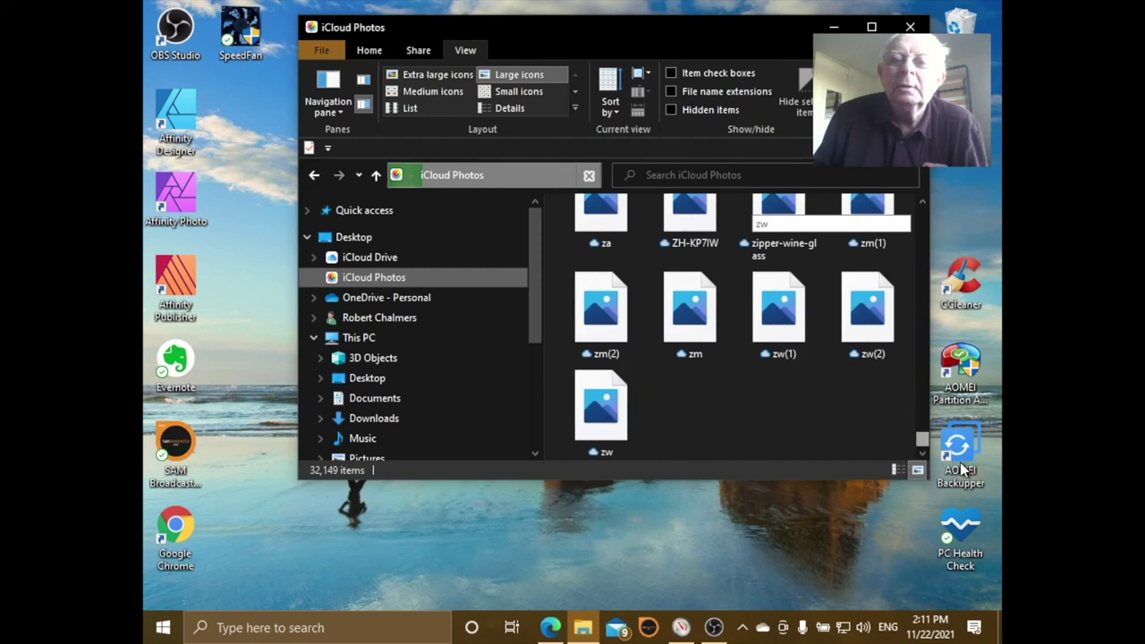
key(Home)
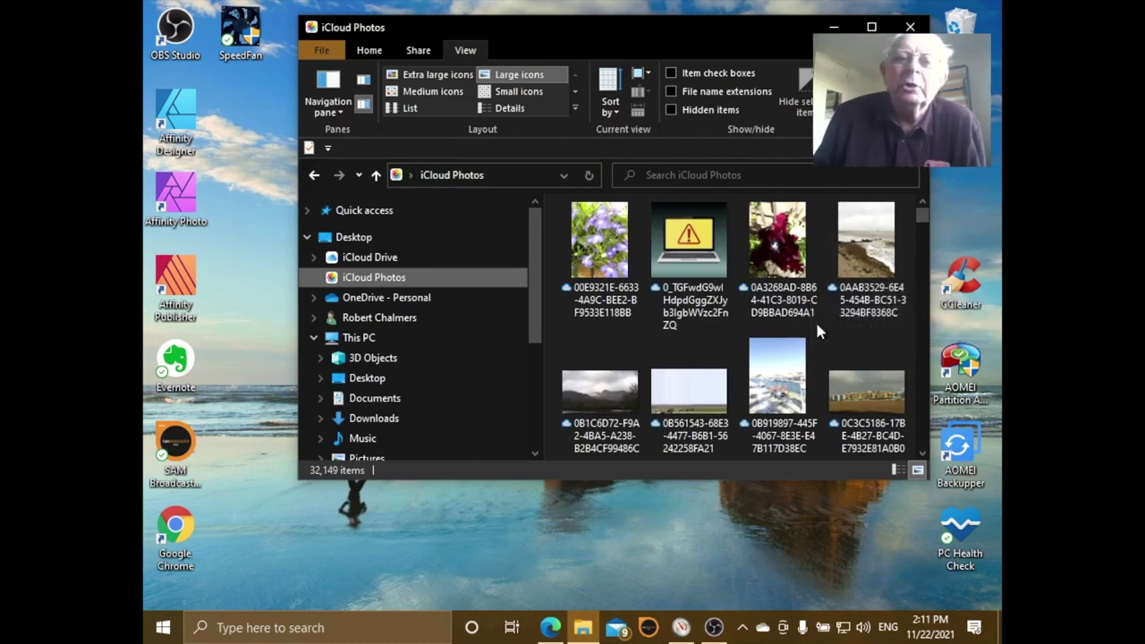
scroll(791, 349, down, 2)
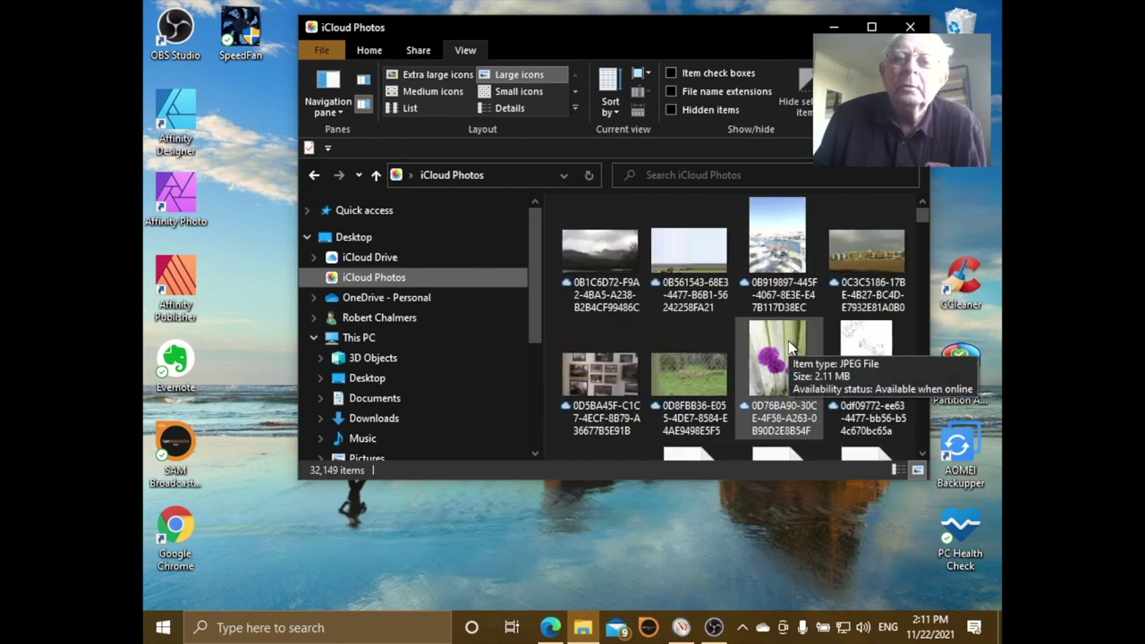
scroll(787, 347, down, 4)
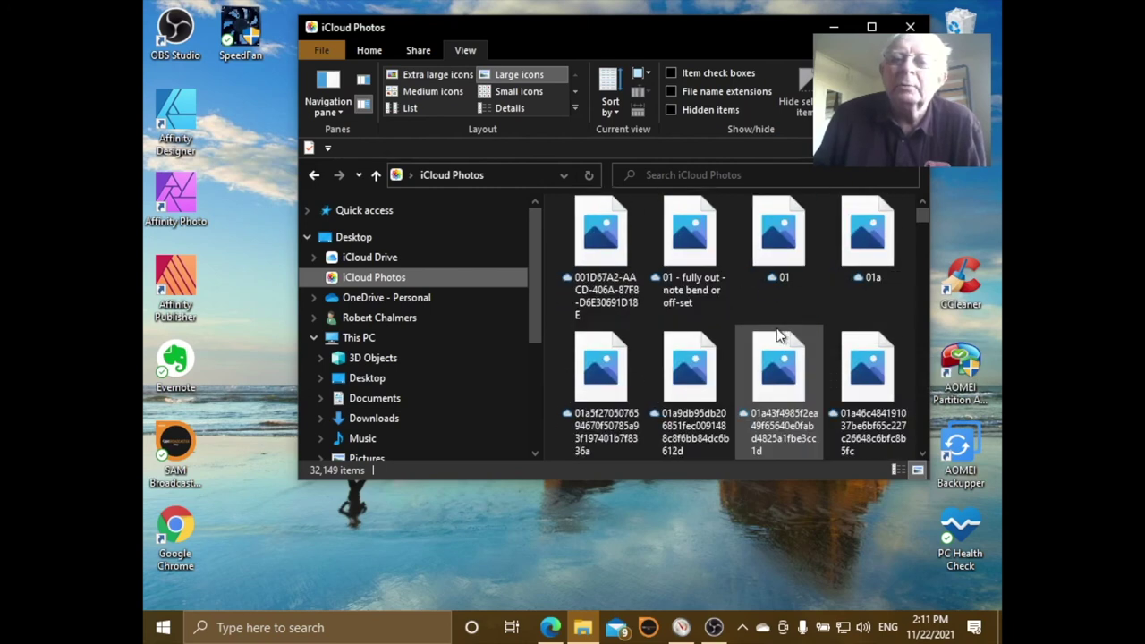
scroll(778, 345, down, 4)
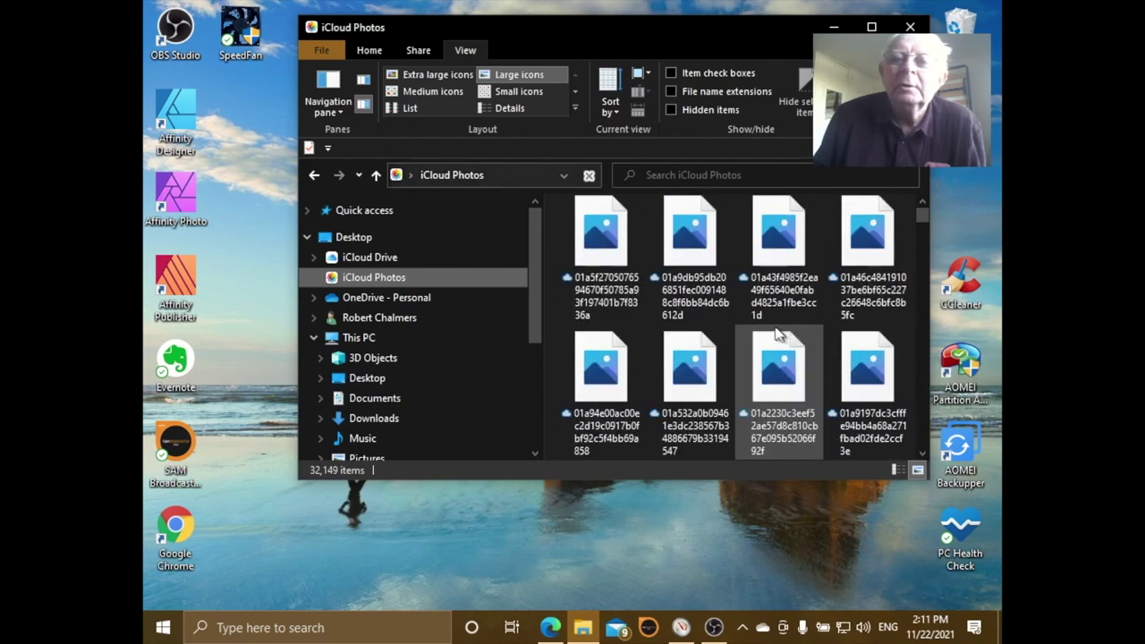
- Return to the main iCloud Drive folder and look over the other locations in the folder tree
click(379, 258)
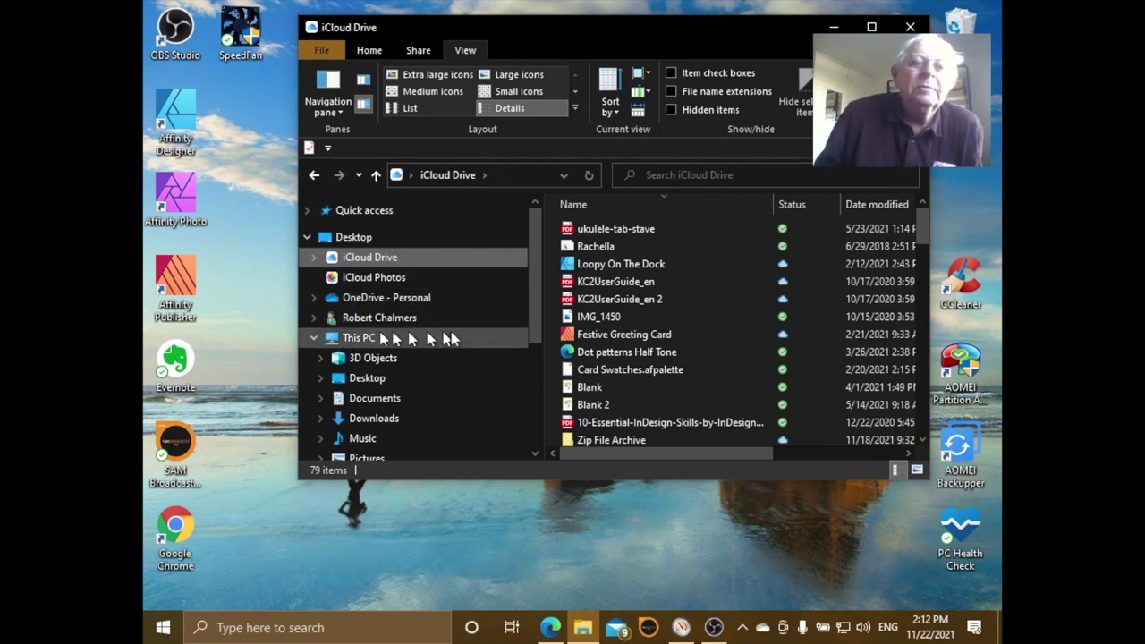
mouse_move(535, 287)
mouse_down()
mouse_move(534, 398)
mouse_move(540, 269)
mouse_move(534, 297)
mouse_up()
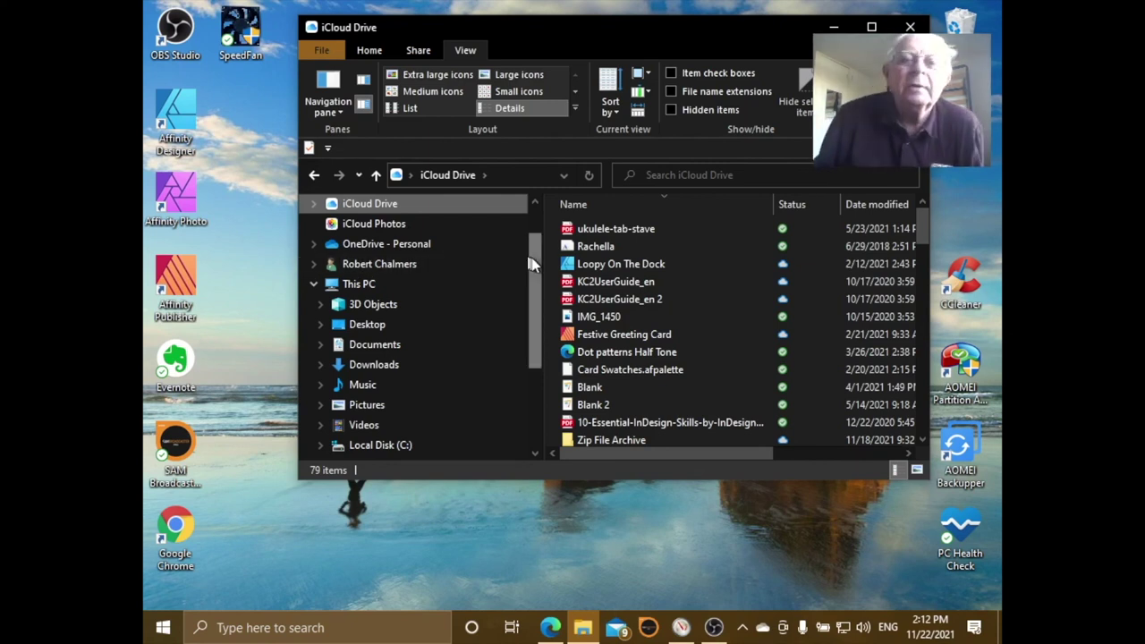
drag(530, 264, 536, 235)
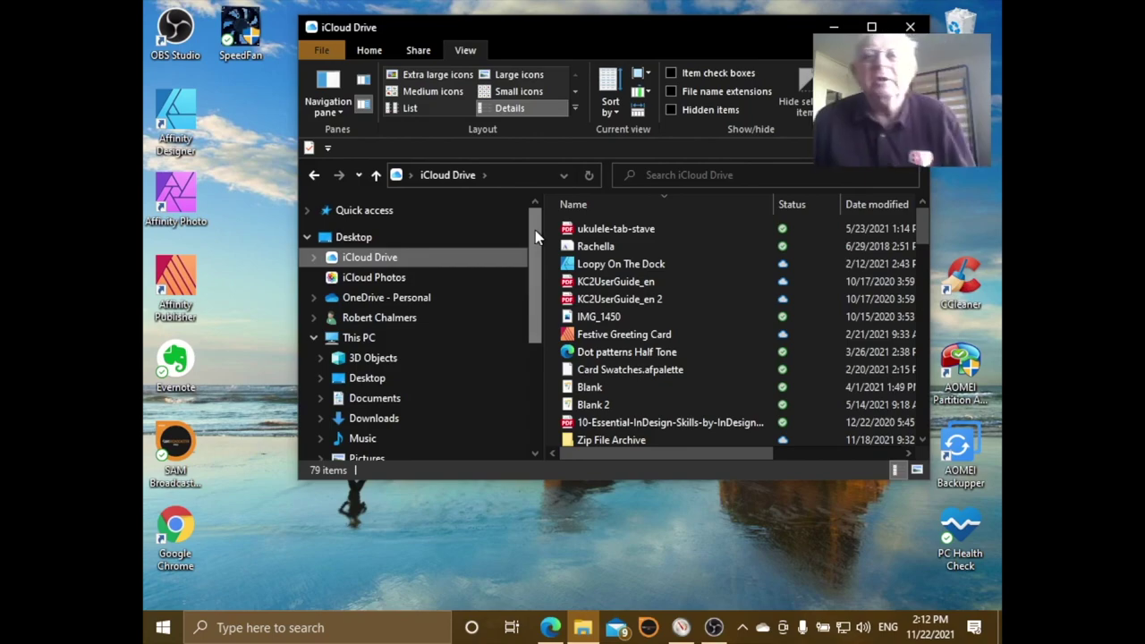